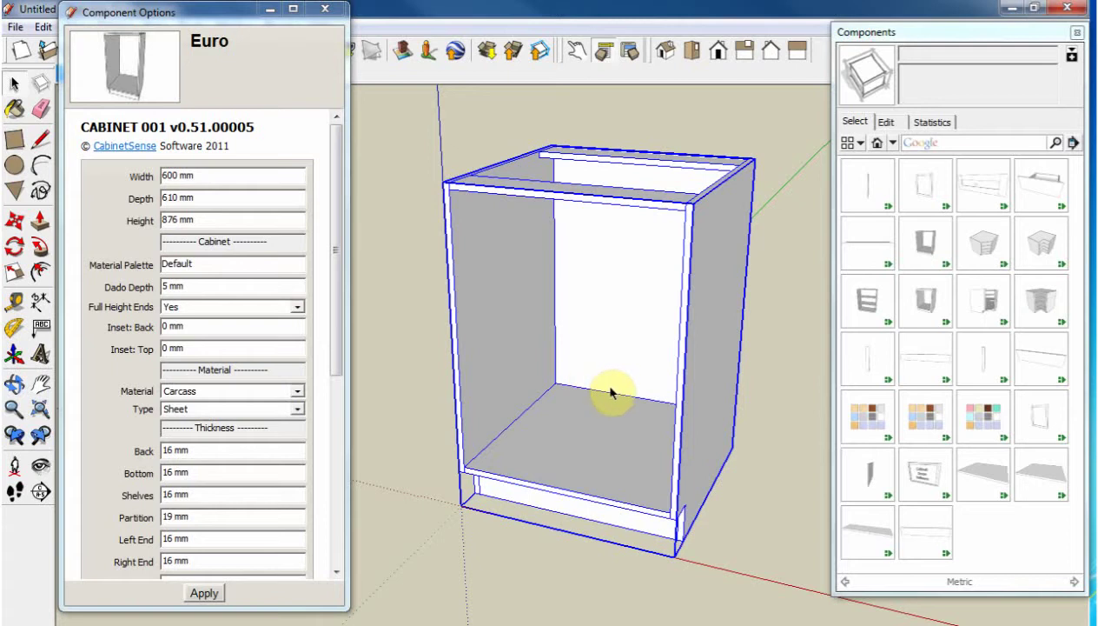
Examine the base cabinet from several angles and review its dimension, thickness, toe kick and parts options.
{"action": "middle_click_drag", "start_coordinate": [644, 407], "coordinate": [614, 366]}
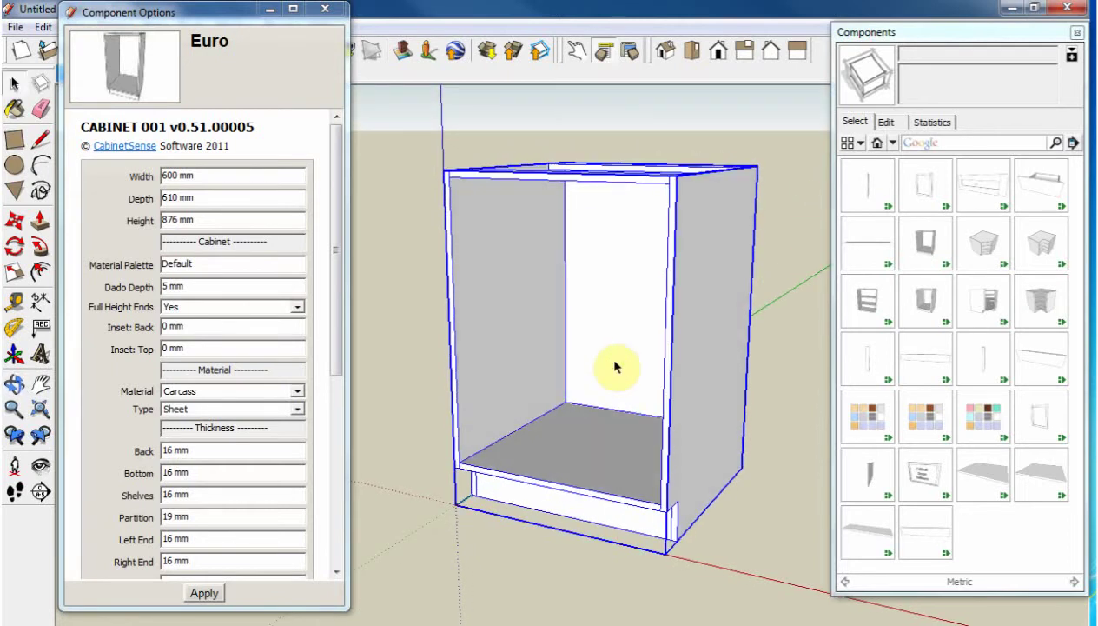
{"action": "scroll", "coordinate": [614, 367], "scroll_direction": "down", "scroll_amount": 2}
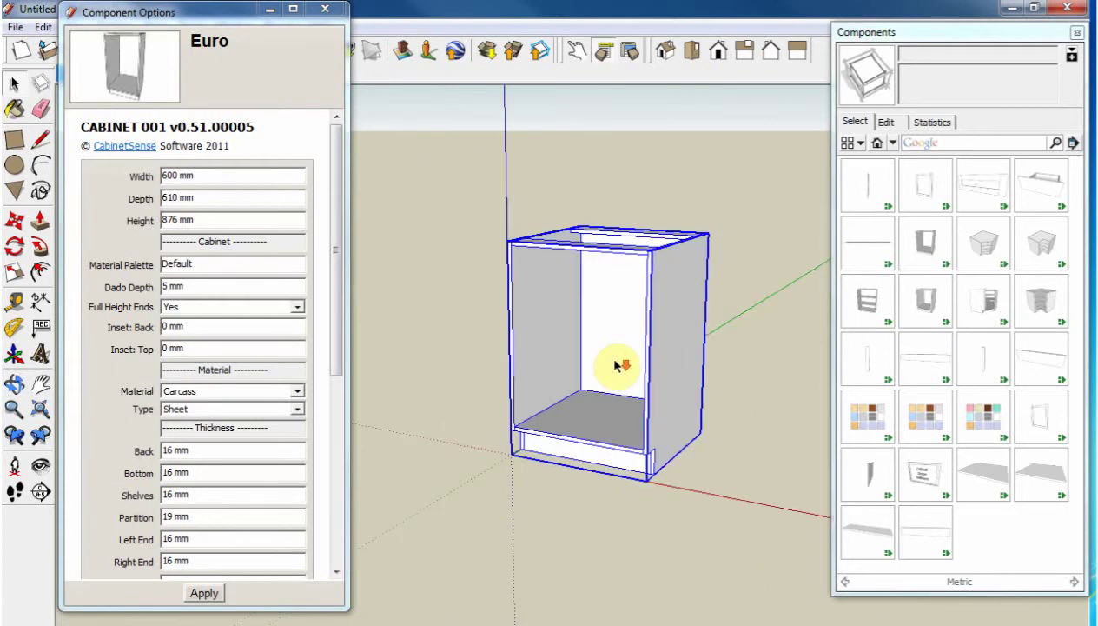
{"action": "scroll", "coordinate": [614, 372], "scroll_direction": "up", "scroll_amount": 1}
{"action": "left_click_drag", "start_coordinate": [336, 314], "coordinate": [348, 441]}
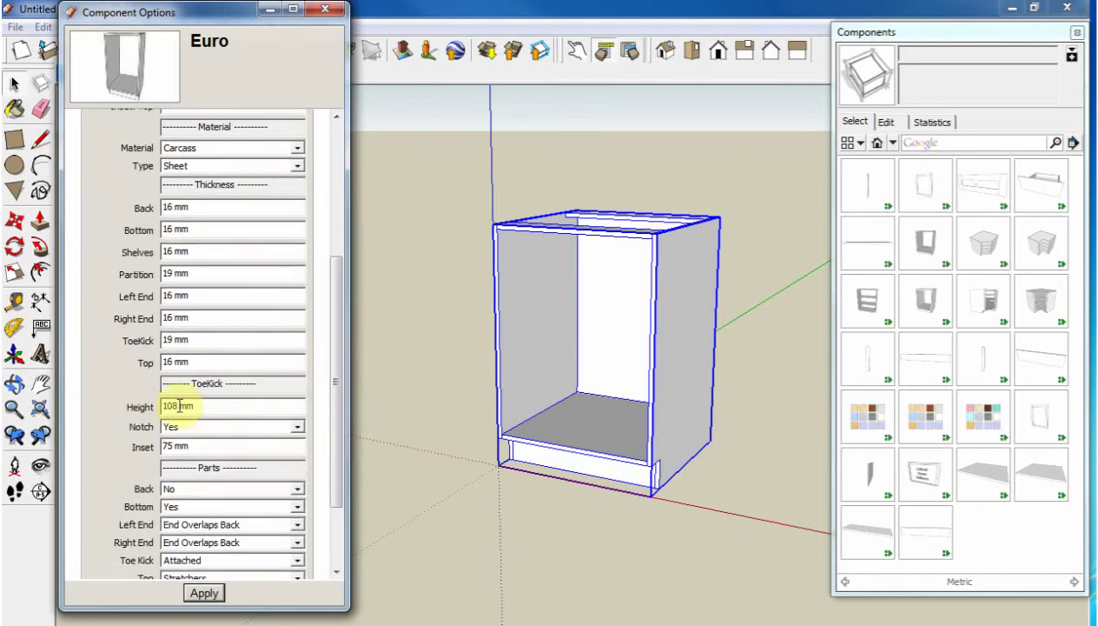
{"action": "middle_click_drag", "start_coordinate": [491, 416], "coordinate": [400, 417]}
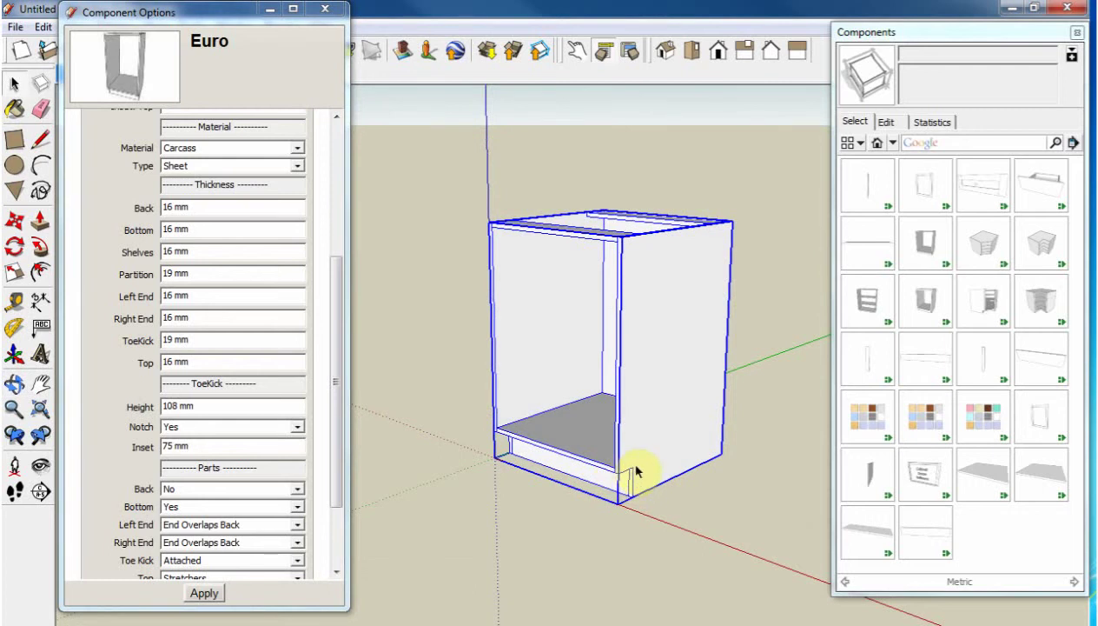
{"action": "middle_click_drag", "start_coordinate": [651, 322], "coordinate": [588, 461]}
{"action": "middle_click_drag", "start_coordinate": [528, 445], "coordinate": [610, 474]}
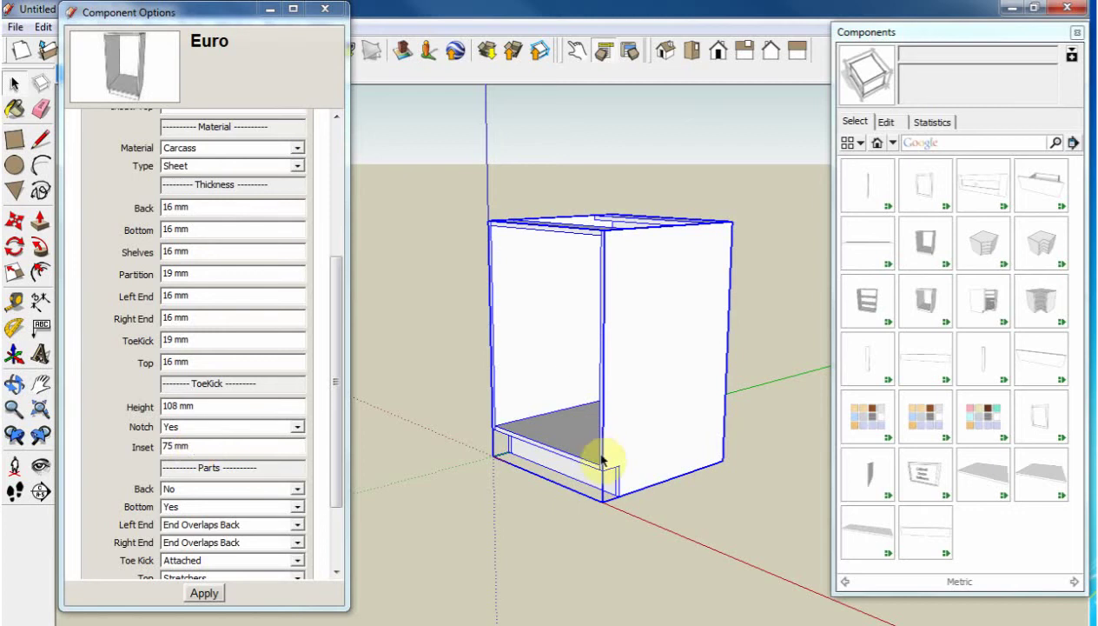
{"action": "left_click_drag", "start_coordinate": [337, 363], "coordinate": [346, 216]}
{"action": "middle_click_drag", "start_coordinate": [590, 285], "coordinate": [665, 309]}
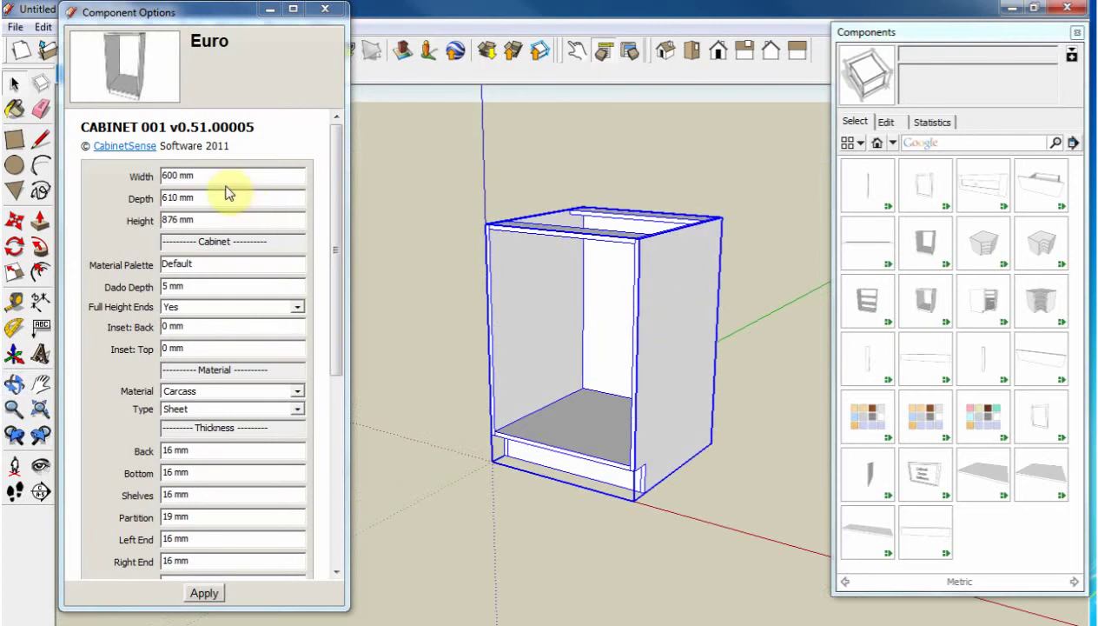
{"action": "middle_click_drag", "start_coordinate": [575, 296], "coordinate": [588, 326]}
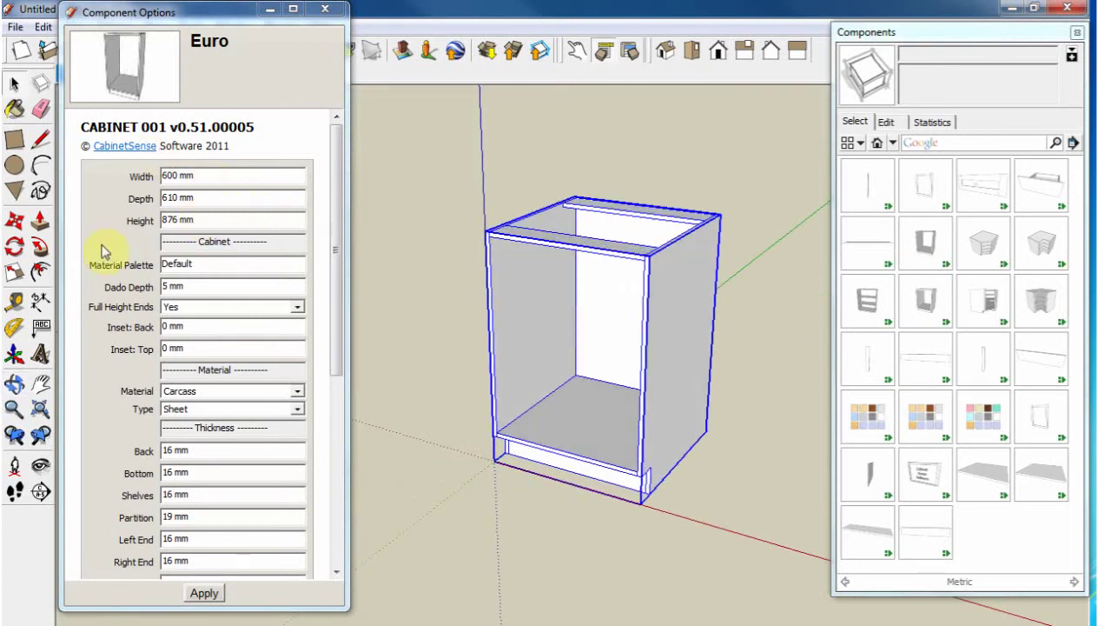
Try resizing the cabinet's width and height with the Scale tool's grips.
{"action": "left_click", "coordinate": [14, 271]}
{"action": "mouse_move", "coordinate": [683, 354]}
{"action": "left_mouse_down"}
{"action": "mouse_move", "coordinate": [775, 372]}
{"action": "mouse_move", "coordinate": [682, 356]}
{"action": "left_mouse_up"}
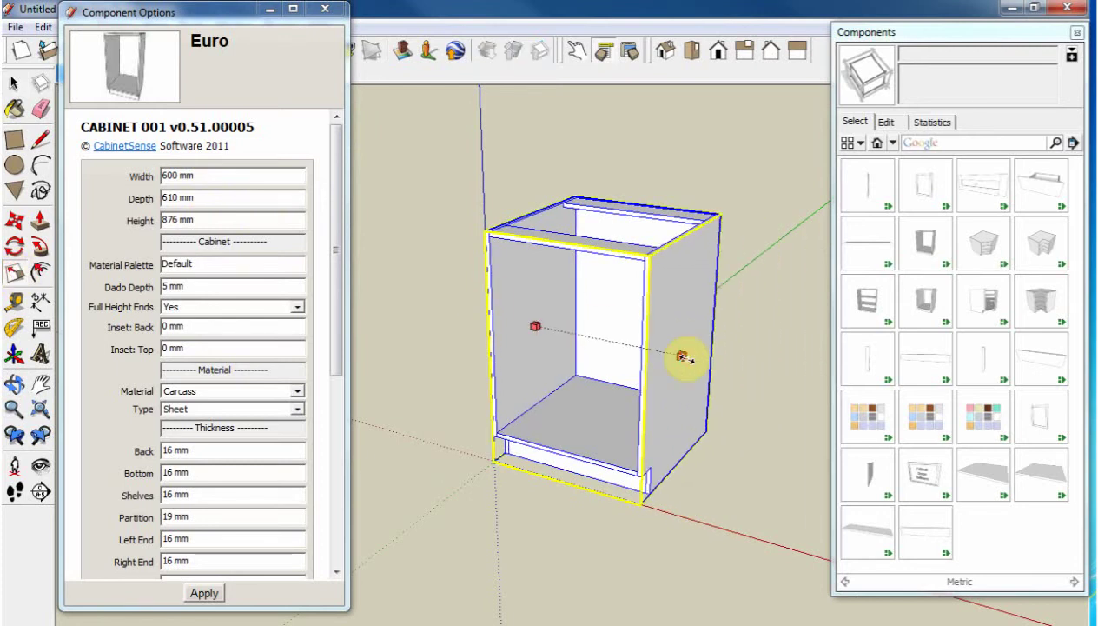
{"action": "mouse_move", "coordinate": [609, 217]}
{"action": "left_mouse_down"}
{"action": "mouse_move", "coordinate": [607, 129]}
{"action": "mouse_move", "coordinate": [607, 221]}
{"action": "left_mouse_up"}
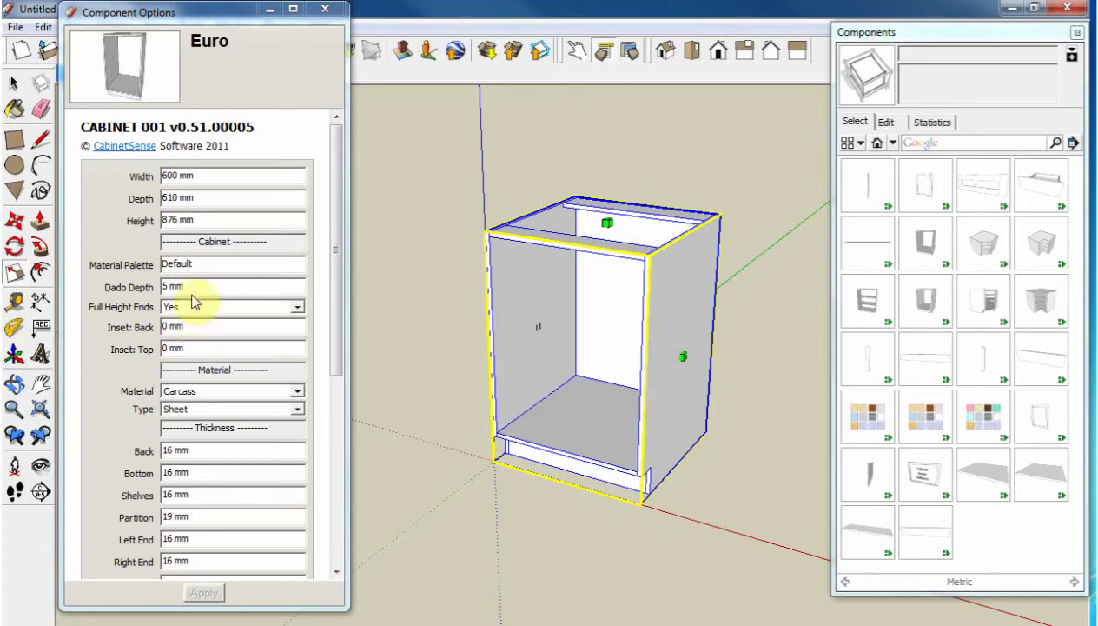
Review the cabinet's material, thickness, toe kick, parts and alignment options, including the choices for the Back part.
{"action": "left_click_drag", "start_coordinate": [344, 212], "coordinate": [343, 281]}
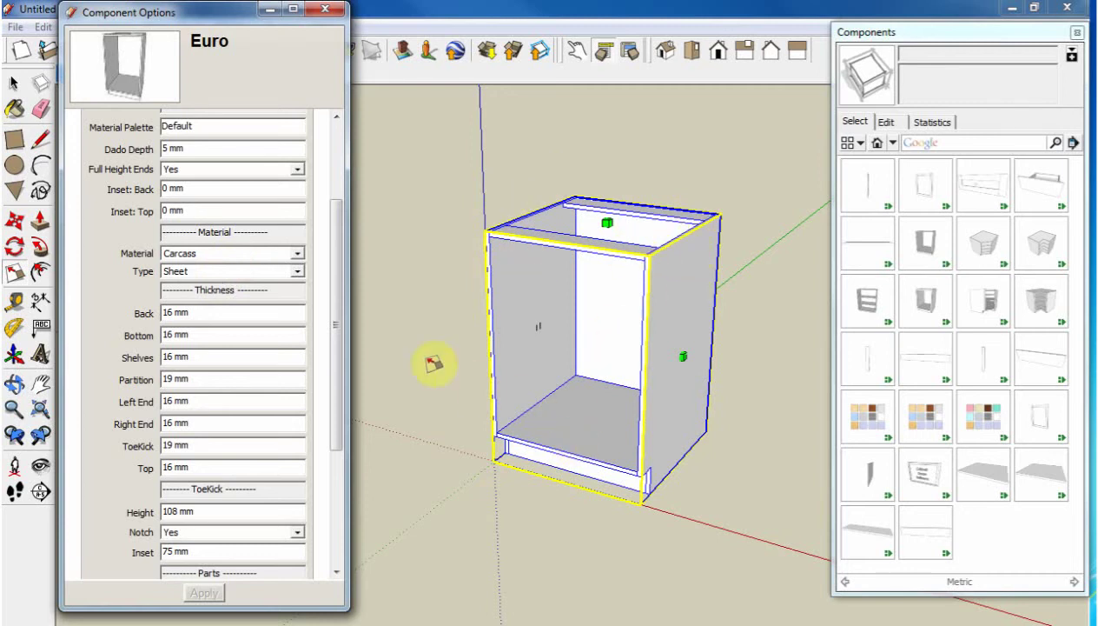
{"action": "left_click", "coordinate": [335, 258]}
{"action": "left_click_drag", "start_coordinate": [335, 259], "coordinate": [336, 314]}
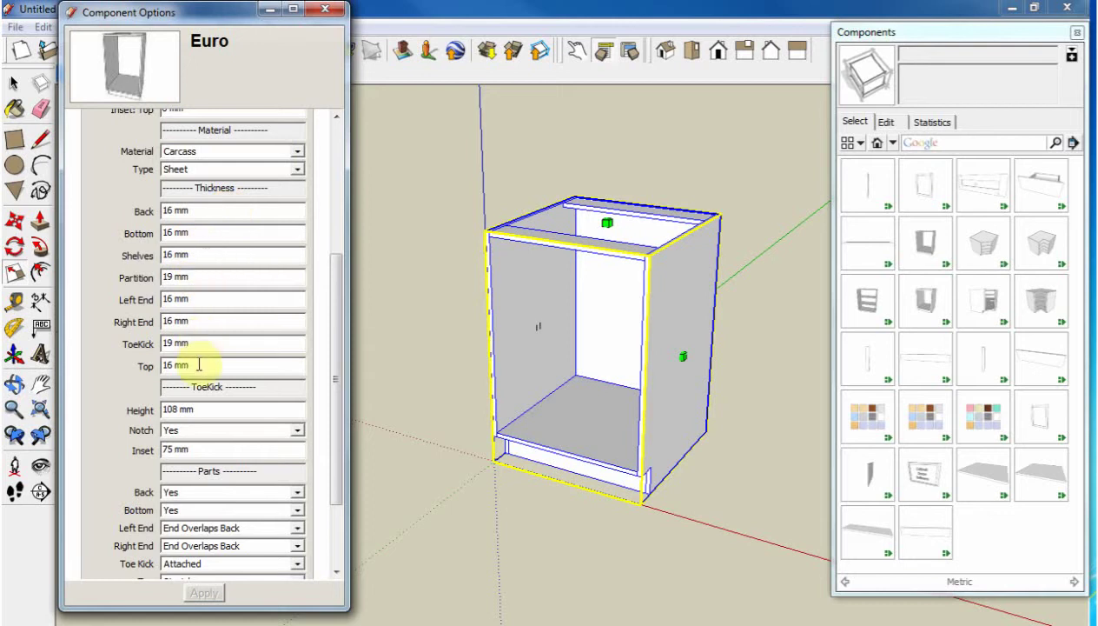
{"action": "left_click_drag", "start_coordinate": [335, 339], "coordinate": [326, 448]}
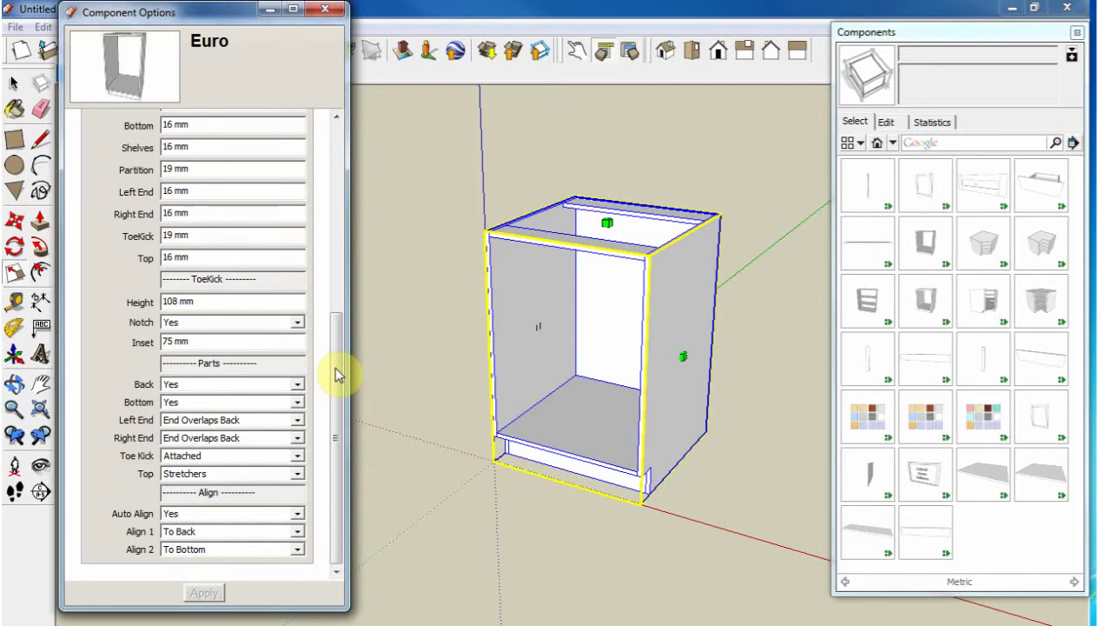
{"action": "left_click", "coordinate": [205, 385]}
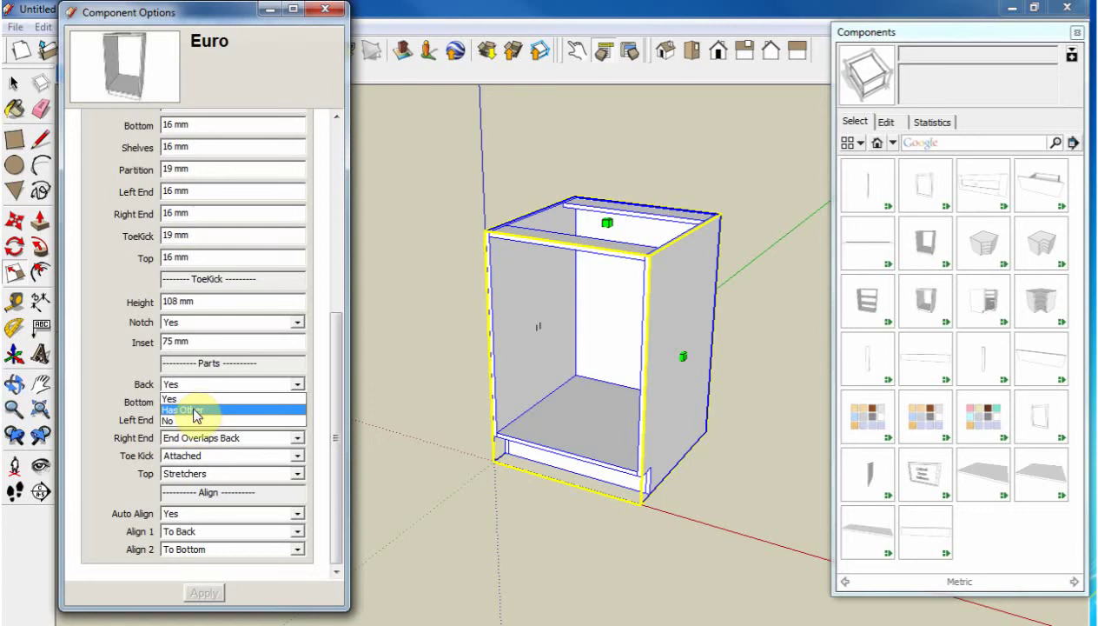
{"action": "left_click", "coordinate": [209, 397]}
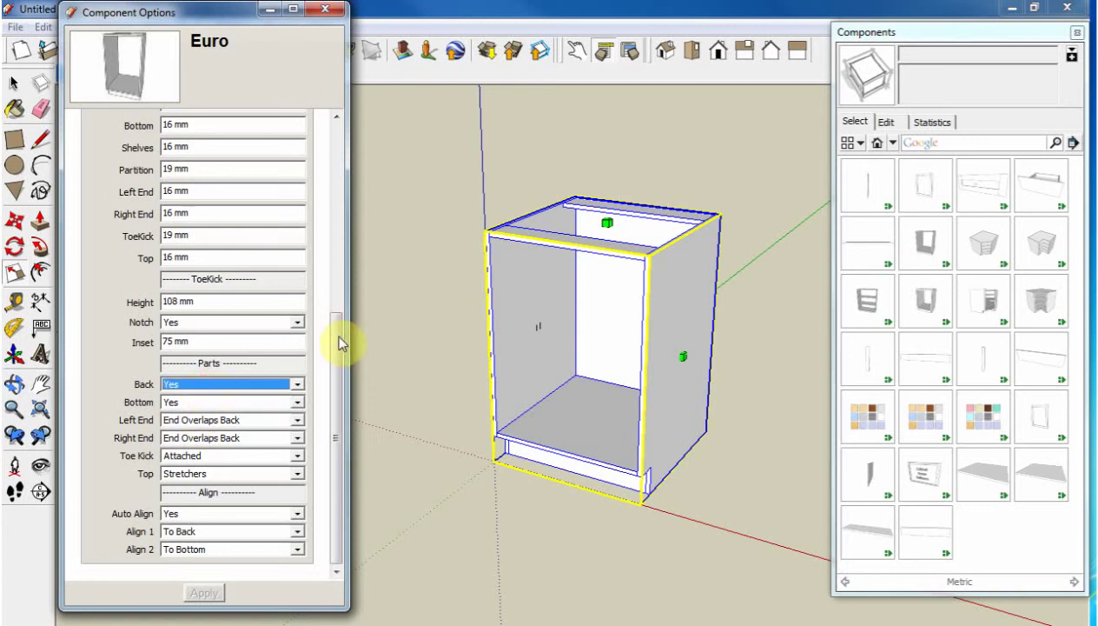
Set the cabinet's Bottom part option to No, and return it to Yes without applying the change.
{"action": "middle_click_drag", "start_coordinate": [692, 311], "coordinate": [528, 342]}
{"action": "key", "text": "s"}
{"action": "left_click", "coordinate": [241, 403]}
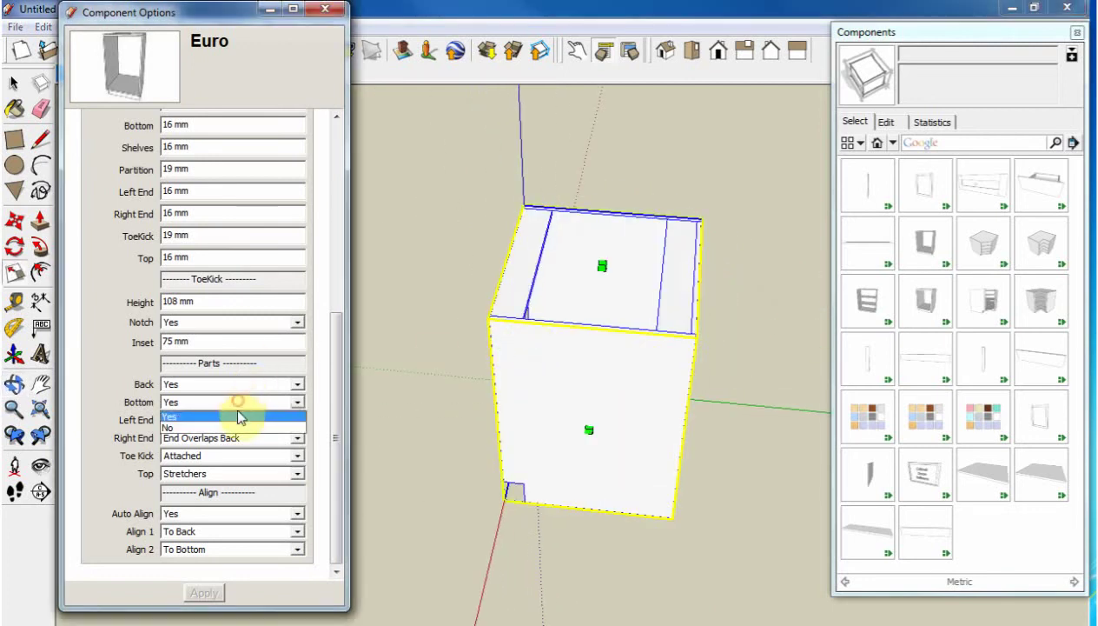
{"action": "left_click", "coordinate": [226, 427]}
{"action": "middle_click_drag", "start_coordinate": [673, 300], "coordinate": [524, 363]}
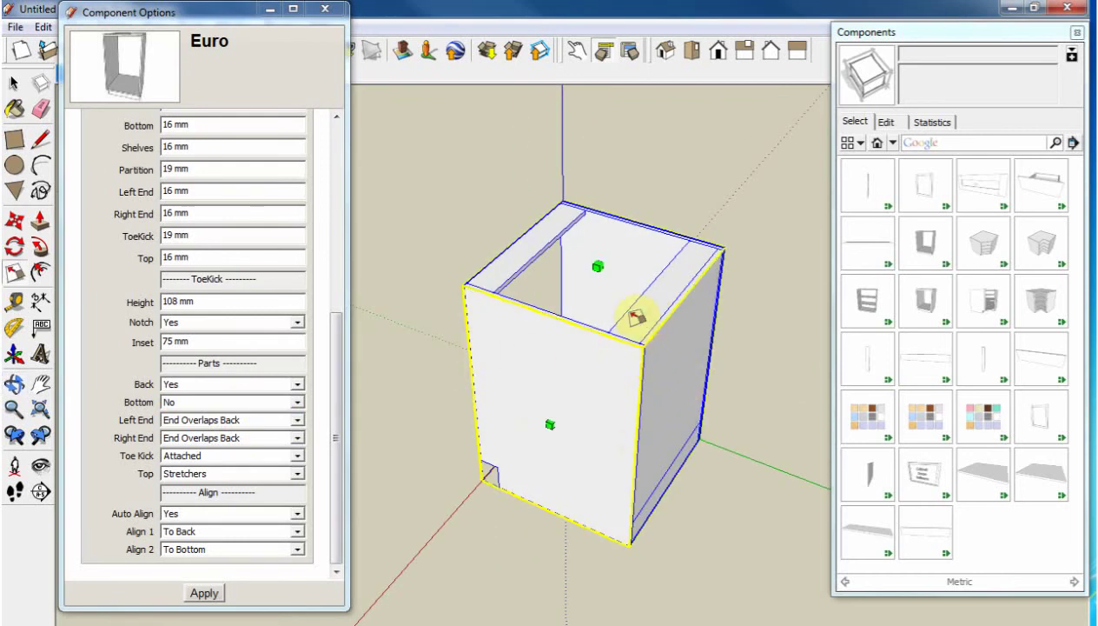
{"action": "middle_click_drag", "start_coordinate": [618, 367], "coordinate": [503, 393]}
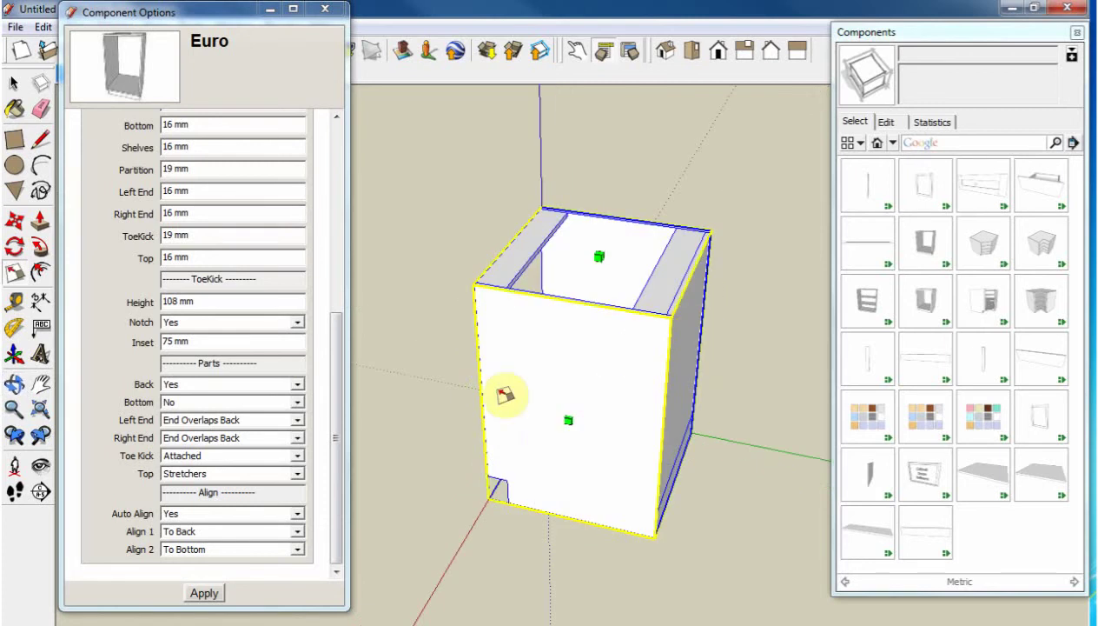
{"action": "left_click", "coordinate": [180, 404]}
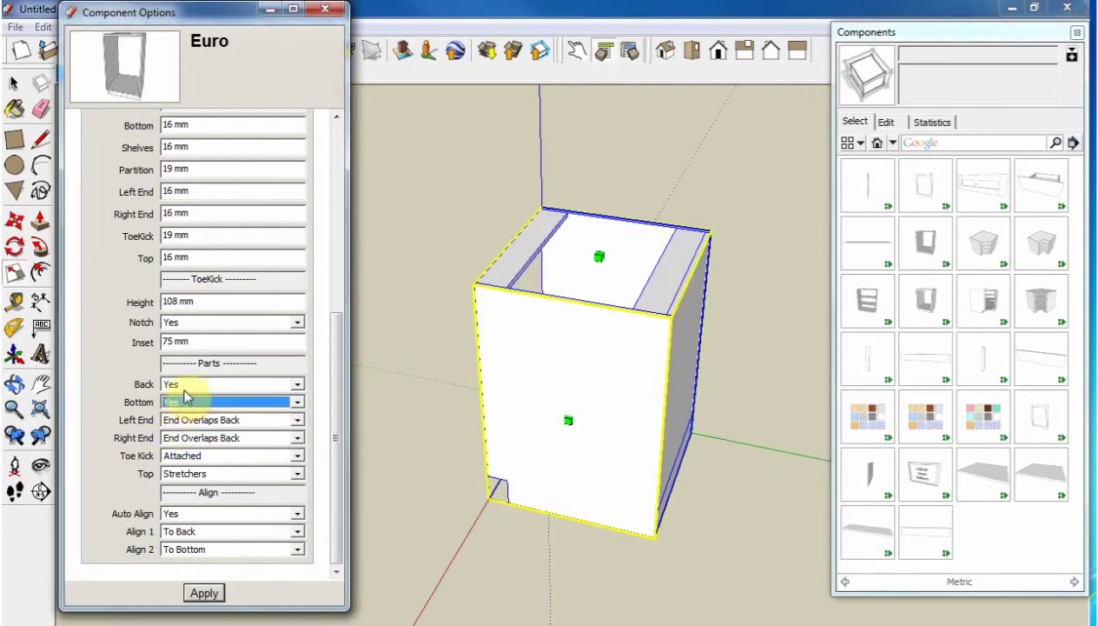
Set the cabinet's Back part option to No and apply it to the model.
{"action": "left_click", "coordinate": [176, 421]}
{"action": "left_click", "coordinate": [205, 592]}
{"action": "middle_click_drag", "start_coordinate": [618, 326], "coordinate": [654, 343]}
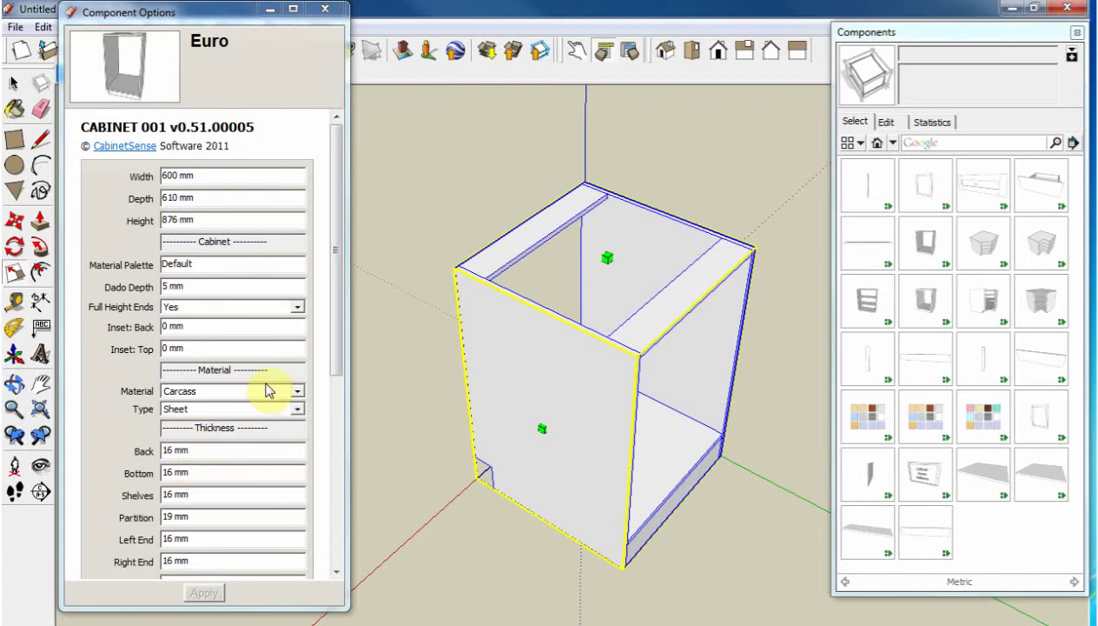
Apply the Has Other option to the cabinet's Back part and inspect the open rear of the carcass.
{"action": "left_click_drag", "start_coordinate": [332, 311], "coordinate": [331, 471]}
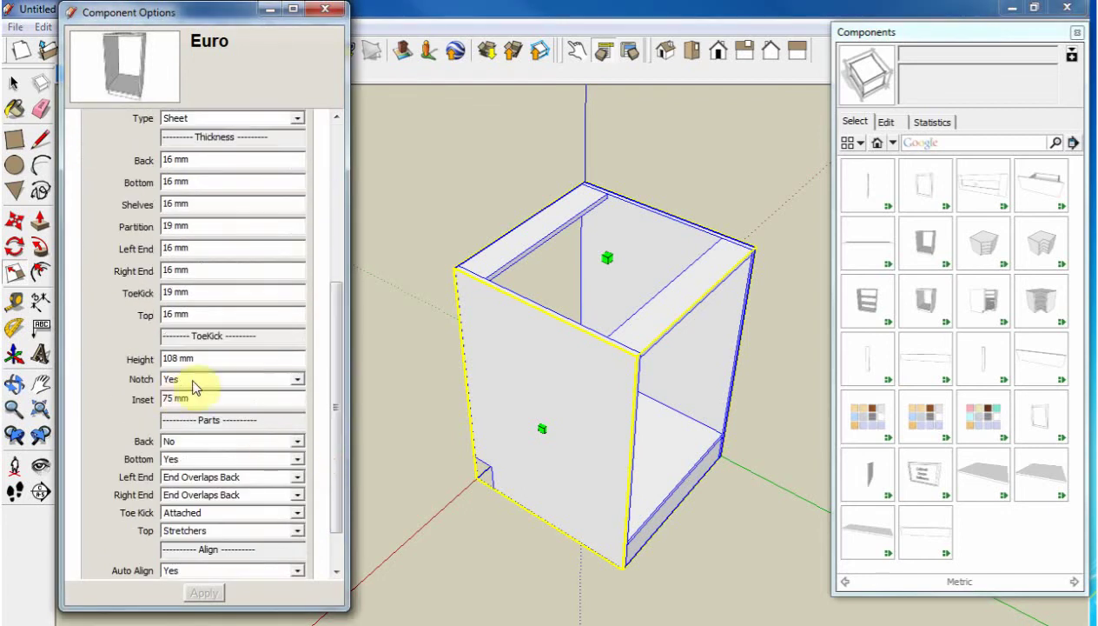
{"action": "left_click", "coordinate": [185, 443]}
{"action": "left_click", "coordinate": [184, 460]}
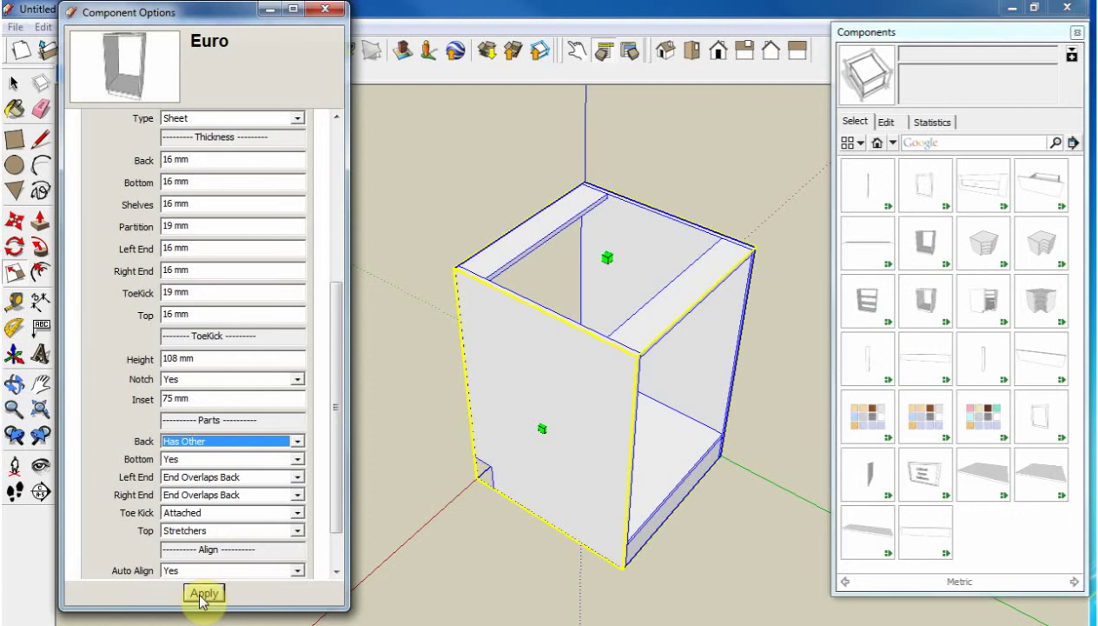
{"action": "left_click", "coordinate": [201, 595]}
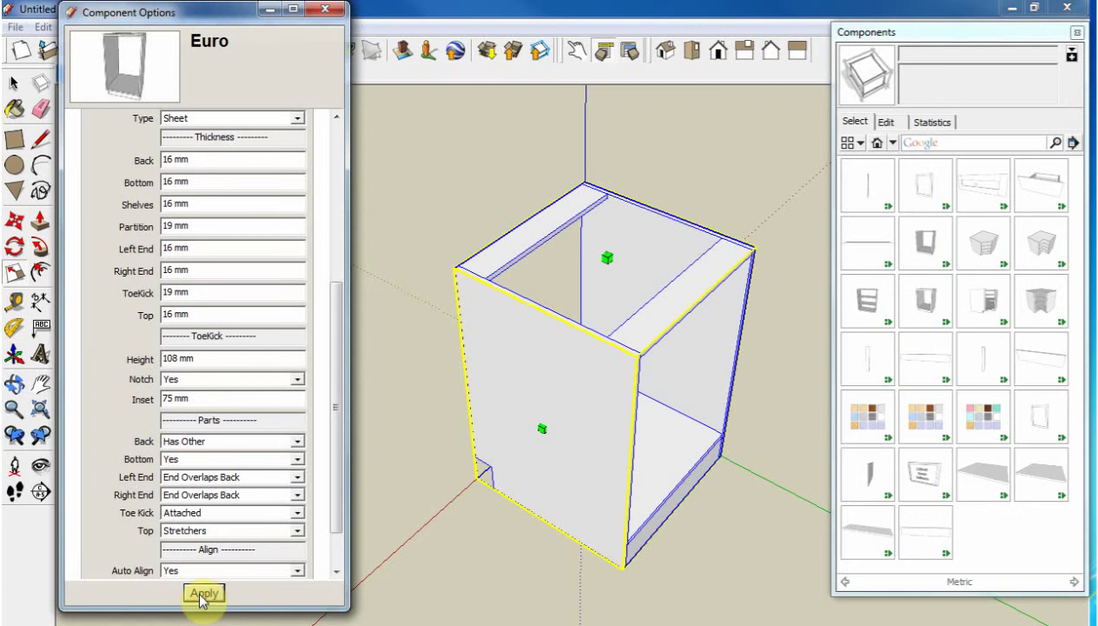
{"action": "middle_click_drag", "start_coordinate": [458, 470], "coordinate": [495, 496]}
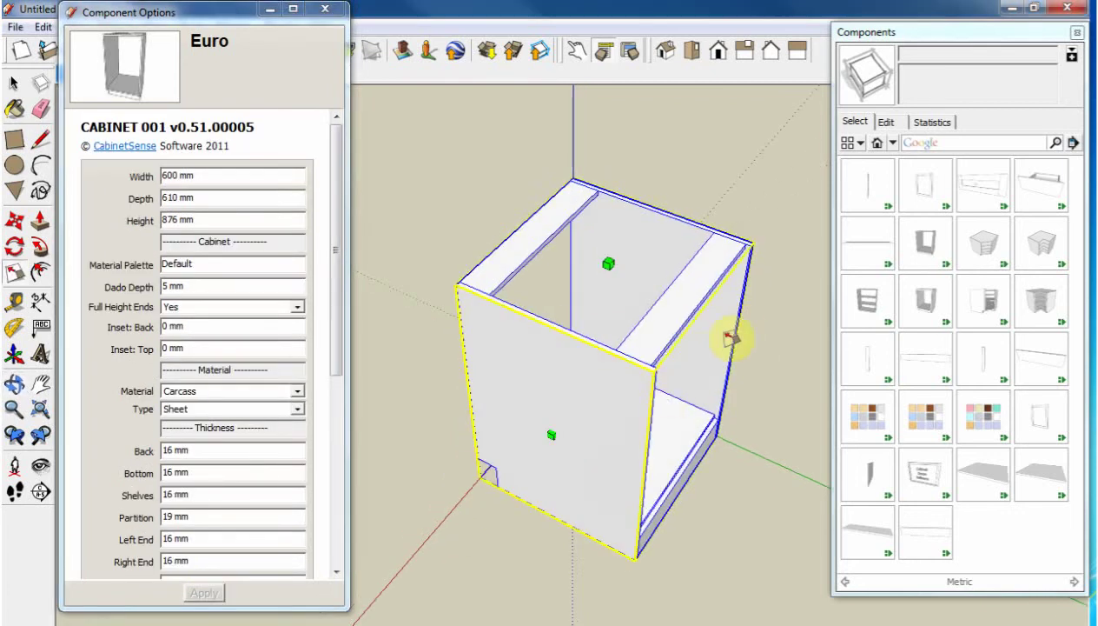
{"action": "middle_click_drag", "start_coordinate": [730, 337], "coordinate": [568, 326]}
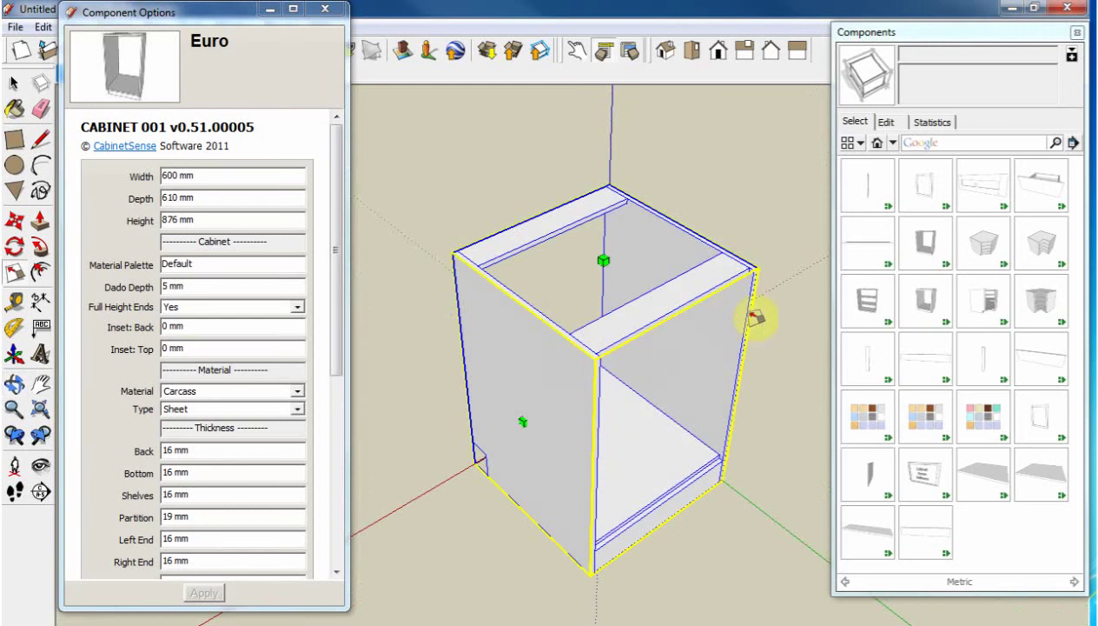
{"action": "middle_click_drag", "start_coordinate": [522, 542], "coordinate": [738, 527]}
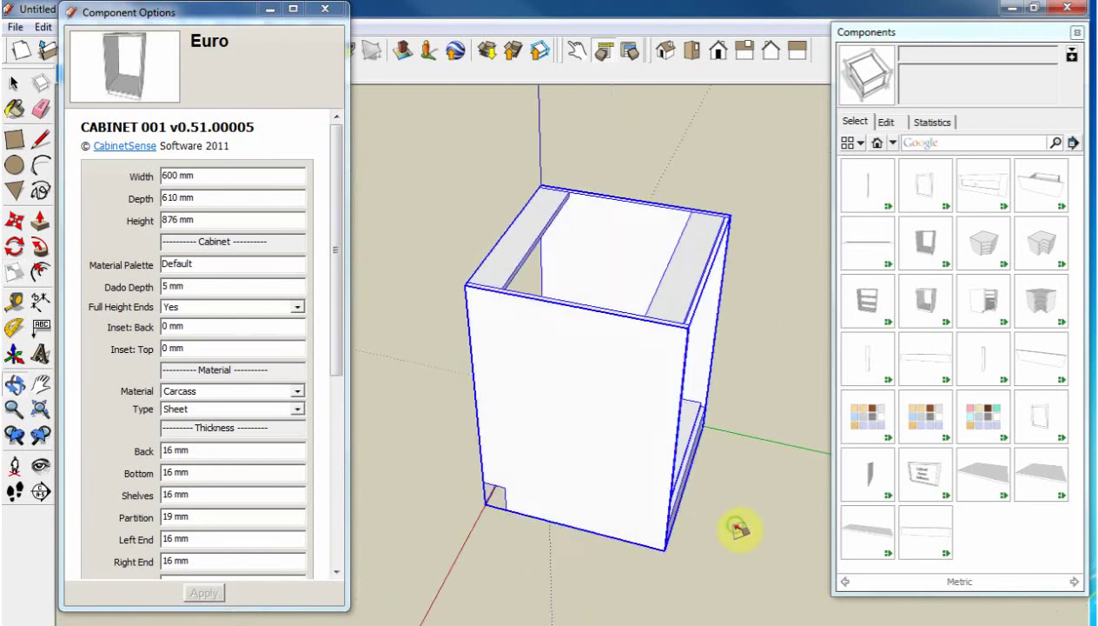
{"action": "middle_click_drag", "start_coordinate": [708, 393], "coordinate": [662, 375]}
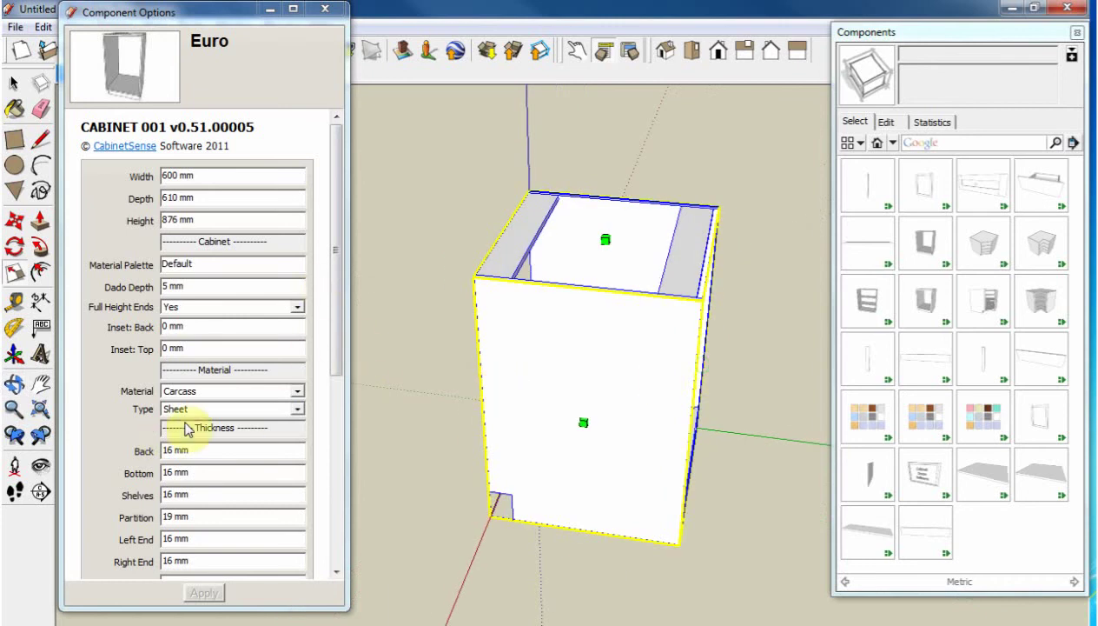
Set the cabinet's Back part option to Yes and apply it to the model.
{"action": "left_click_drag", "start_coordinate": [336, 308], "coordinate": [319, 473]}
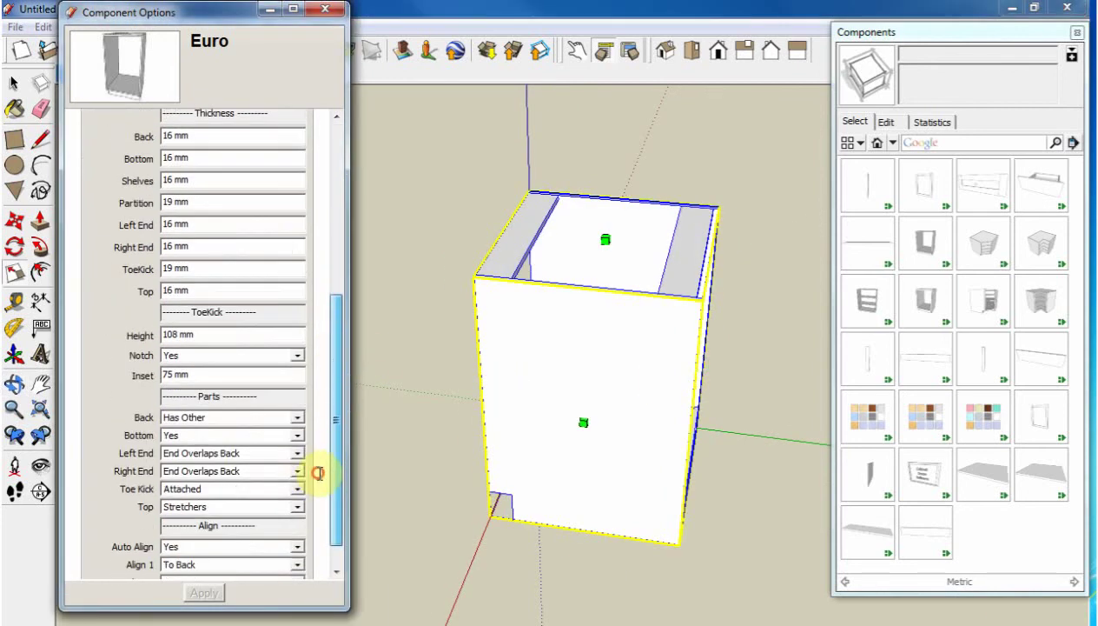
{"action": "left_click", "coordinate": [208, 418]}
{"action": "left_click", "coordinate": [205, 431]}
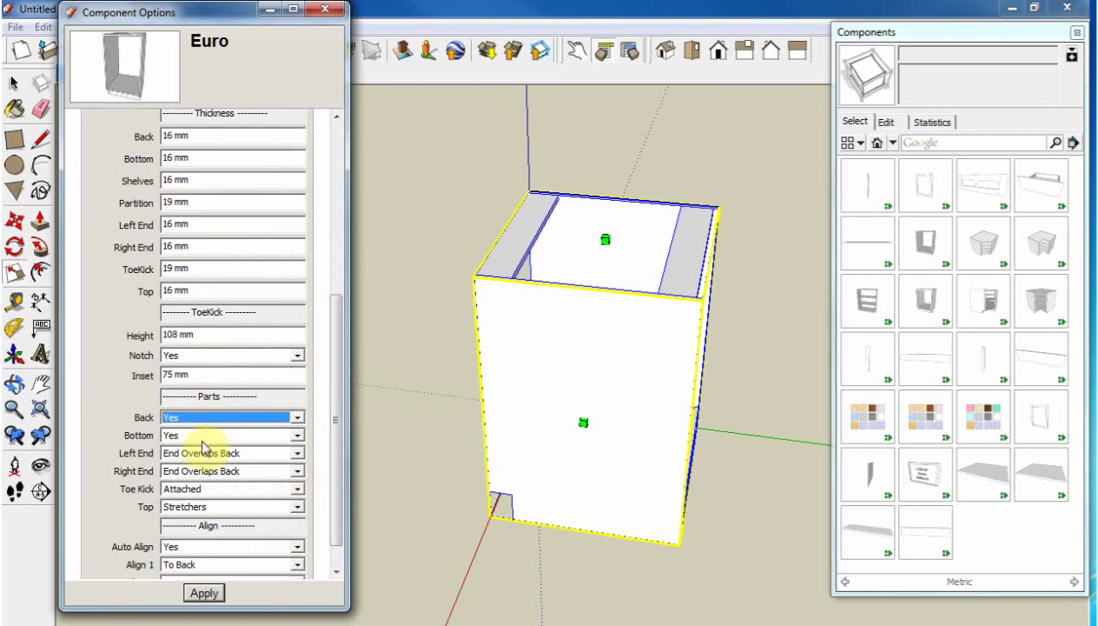
{"action": "left_click", "coordinate": [207, 594]}
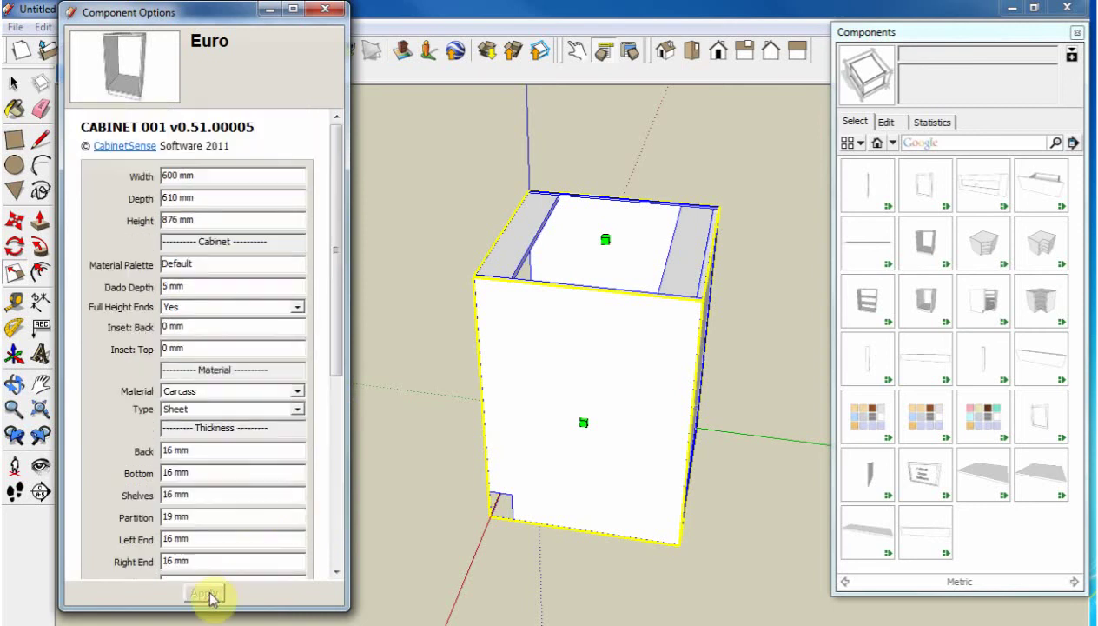
{"action": "key", "text": "o"}
{"action": "left_click_drag", "start_coordinate": [569, 354], "coordinate": [470, 317]}
{"action": "middle_click_drag", "start_coordinate": [470, 317], "coordinate": [547, 354]}
Choose Other Overlaps Back for the cabinet's Left End part.
{"action": "left_click_drag", "start_coordinate": [338, 343], "coordinate": [331, 517]}
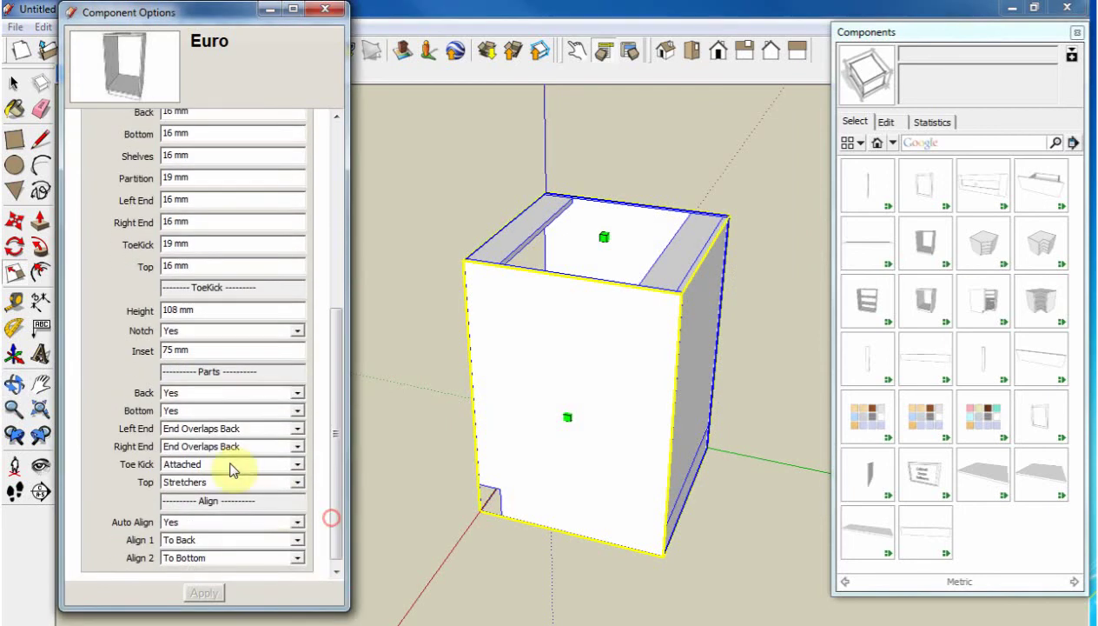
{"action": "left_click", "coordinate": [185, 412]}
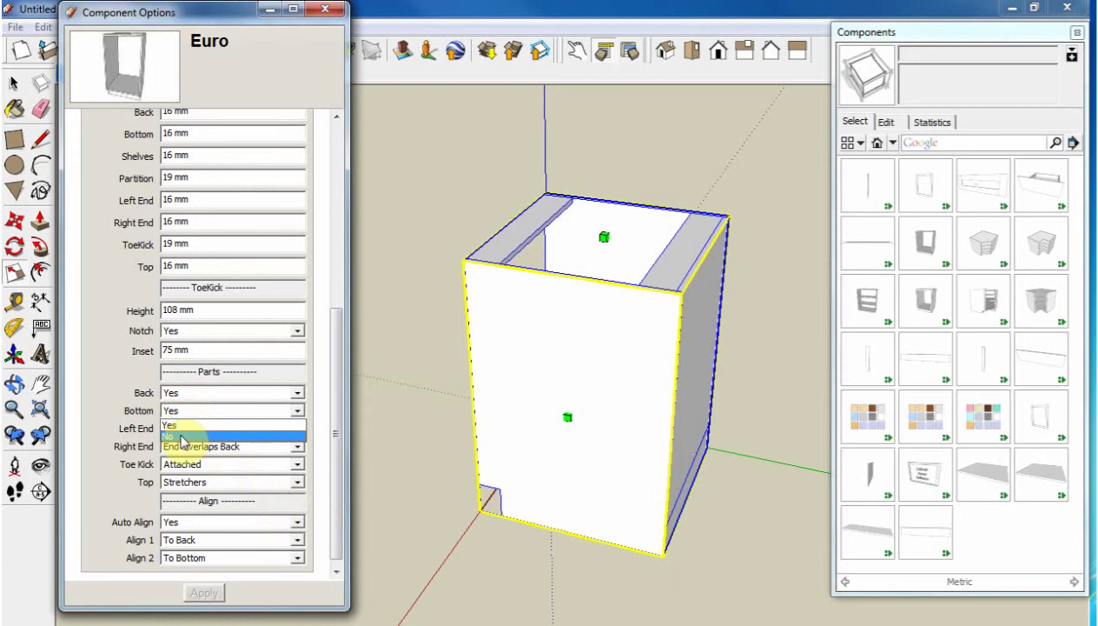
{"action": "left_click", "coordinate": [201, 446]}
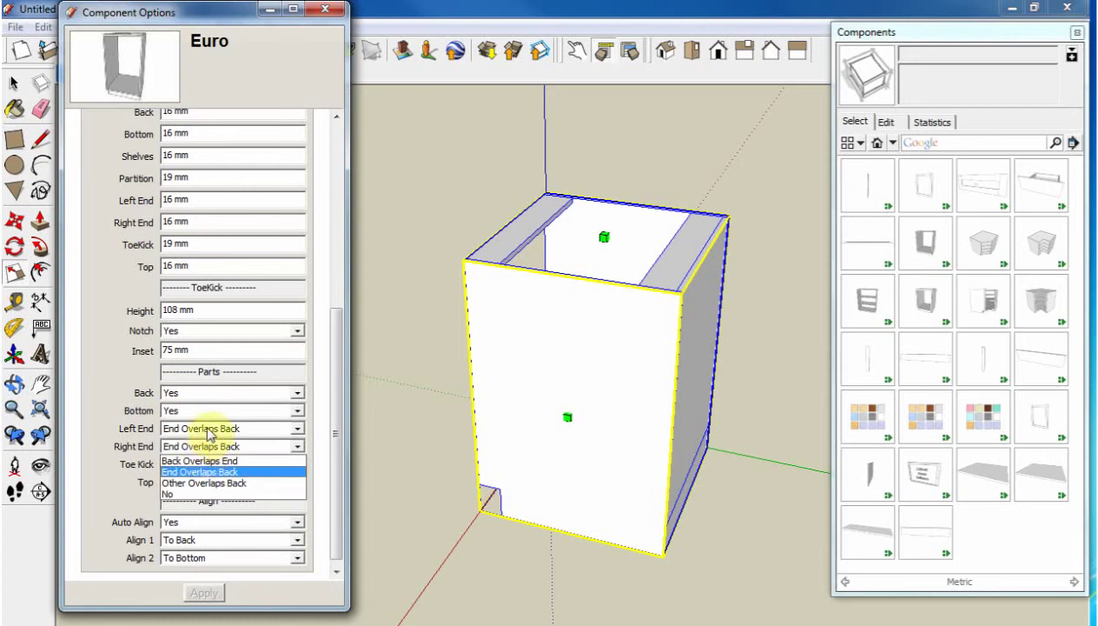
{"action": "left_click", "coordinate": [208, 428]}
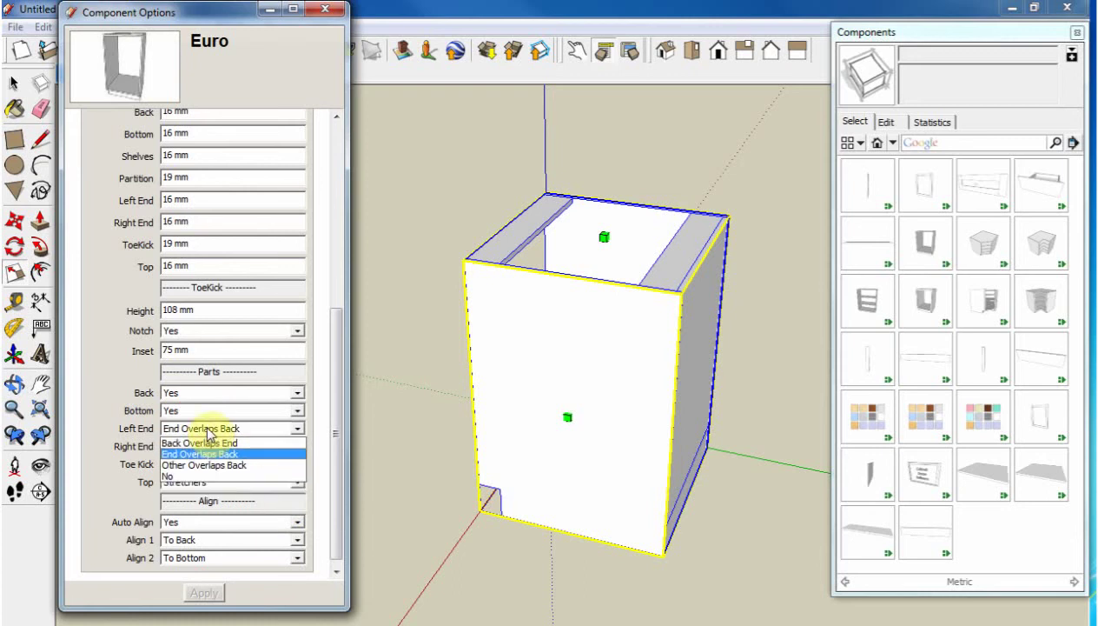
{"action": "left_click", "coordinate": [209, 429]}
{"action": "left_click", "coordinate": [210, 430]}
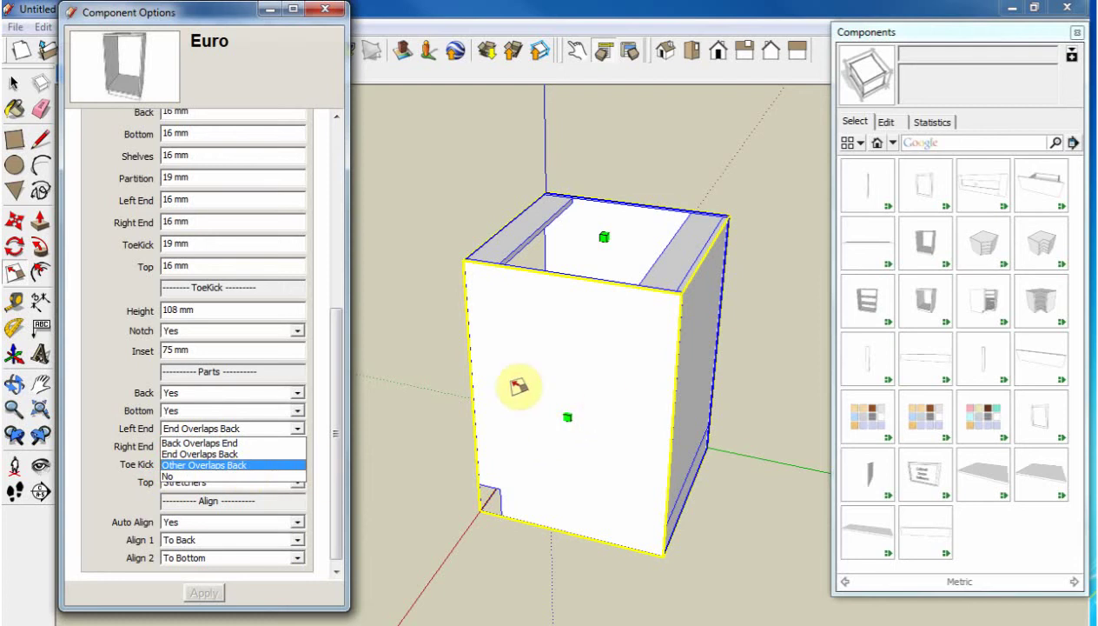
{"action": "key", "text": "Return"}
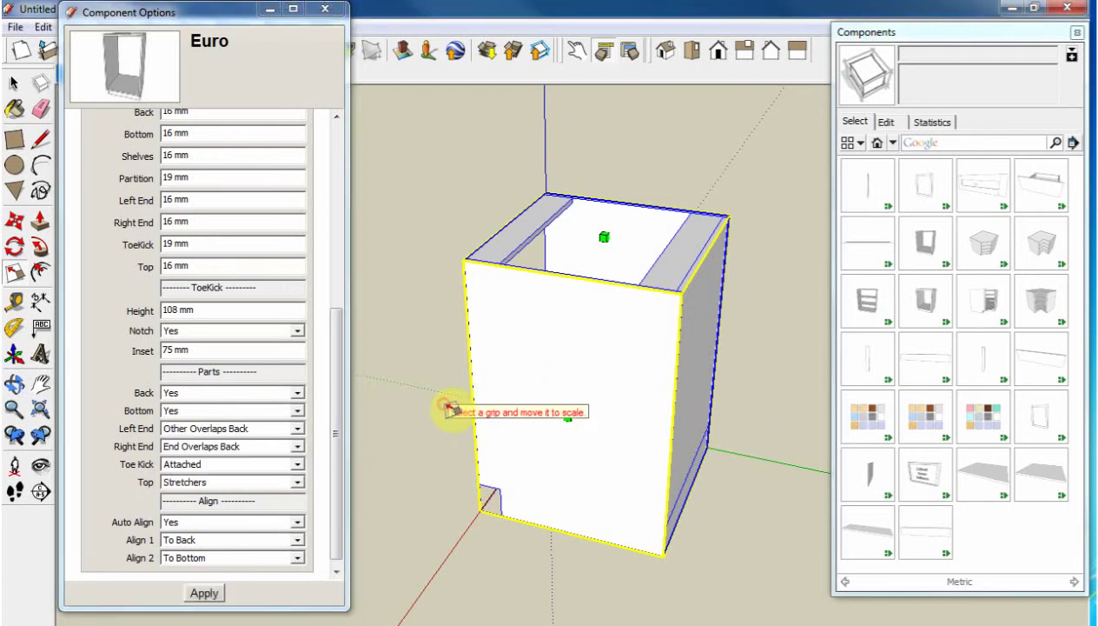
Set the cabinet's Right End part to Back Overlaps End and apply the end panel changes to the model.
{"action": "key", "text": "o"}
{"action": "left_click_drag", "start_coordinate": [432, 363], "coordinate": [693, 448]}
{"action": "key", "text": "space"}
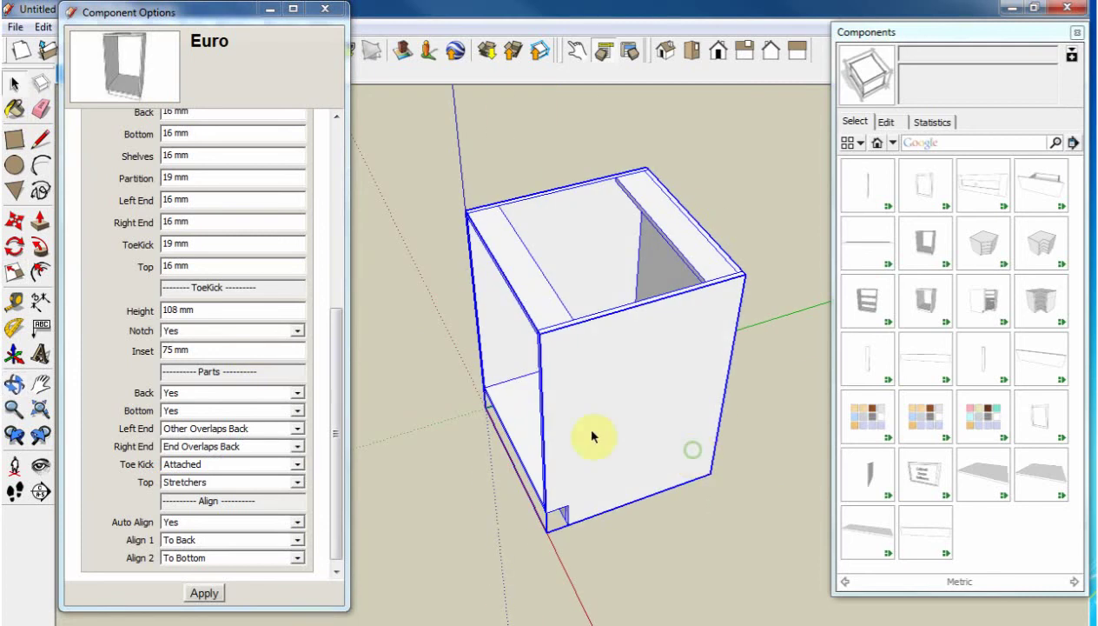
{"action": "left_click", "coordinate": [224, 434]}
{"action": "left_click", "coordinate": [221, 430]}
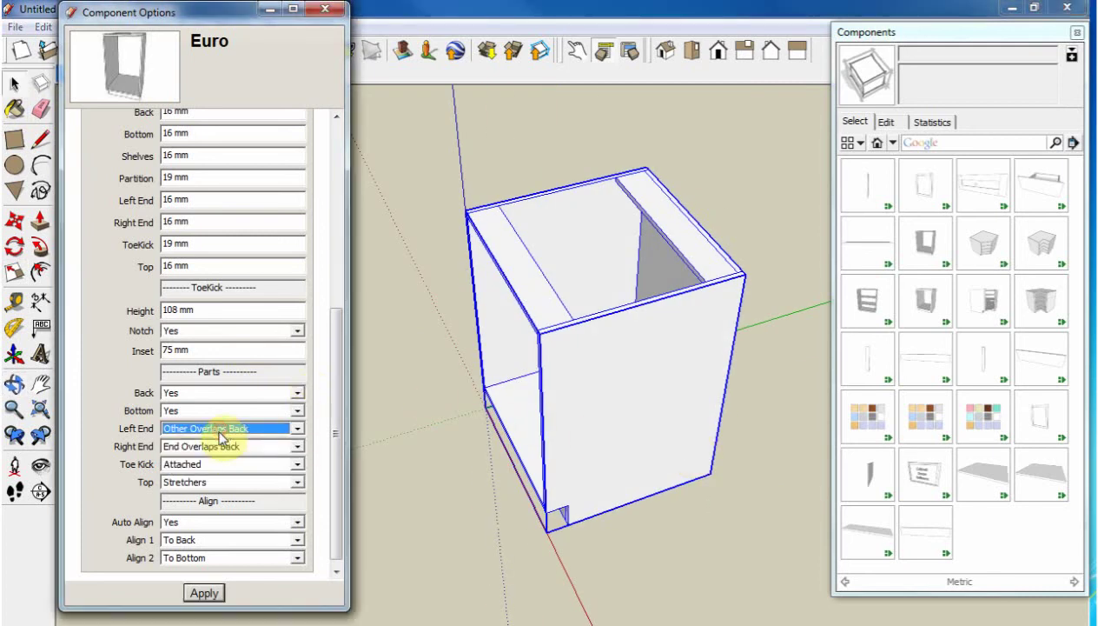
{"action": "left_click", "coordinate": [201, 447]}
{"action": "left_click", "coordinate": [194, 460]}
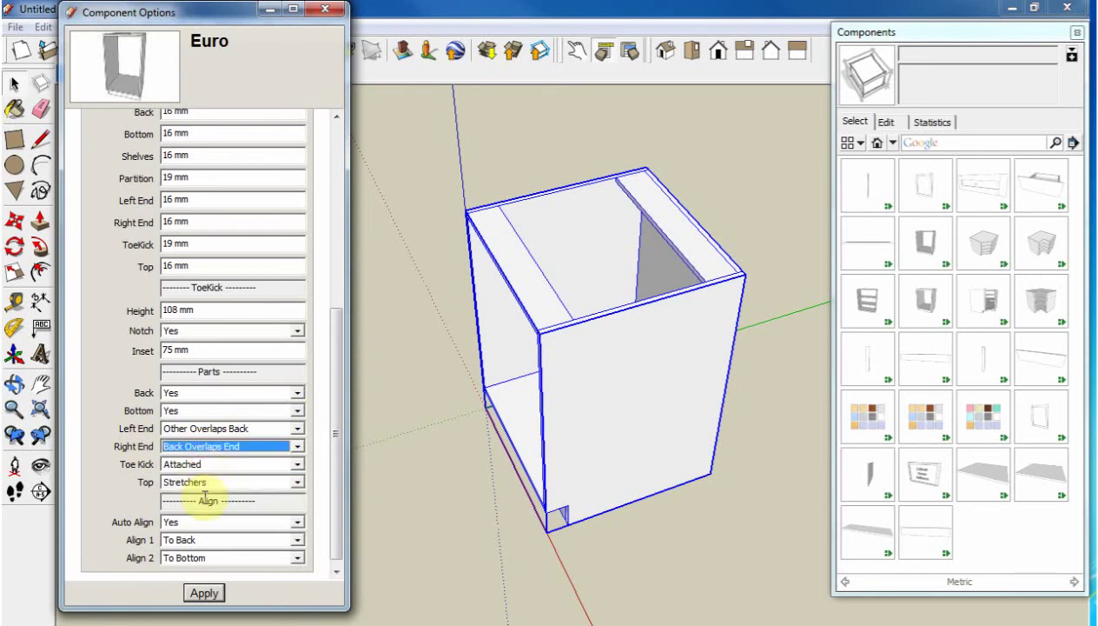
{"action": "left_click", "coordinate": [207, 594]}
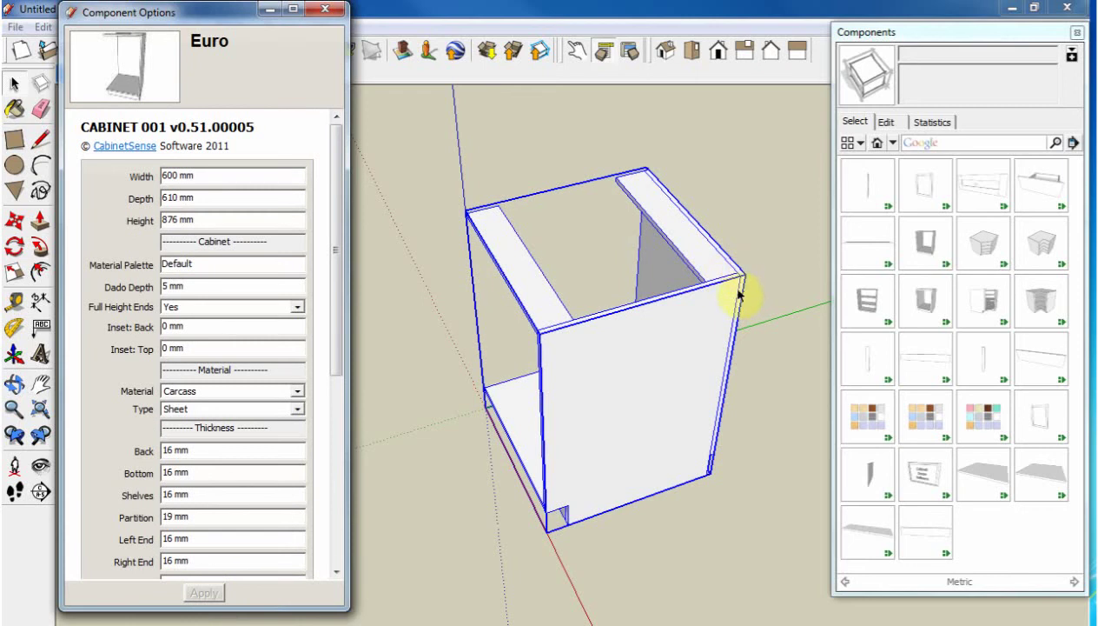
Apply Other Overlaps Back to the cabinet's Right End part and inspect the stretchers and back panel at the open ends.
{"action": "left_click_drag", "start_coordinate": [339, 329], "coordinate": [320, 527]}
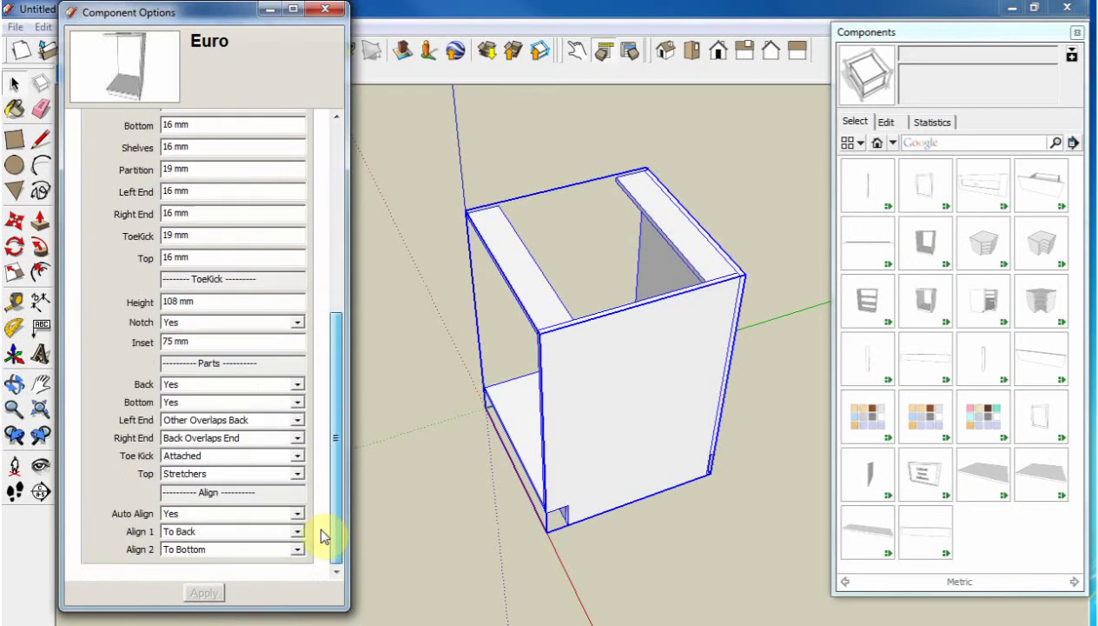
{"action": "left_click", "coordinate": [199, 439]}
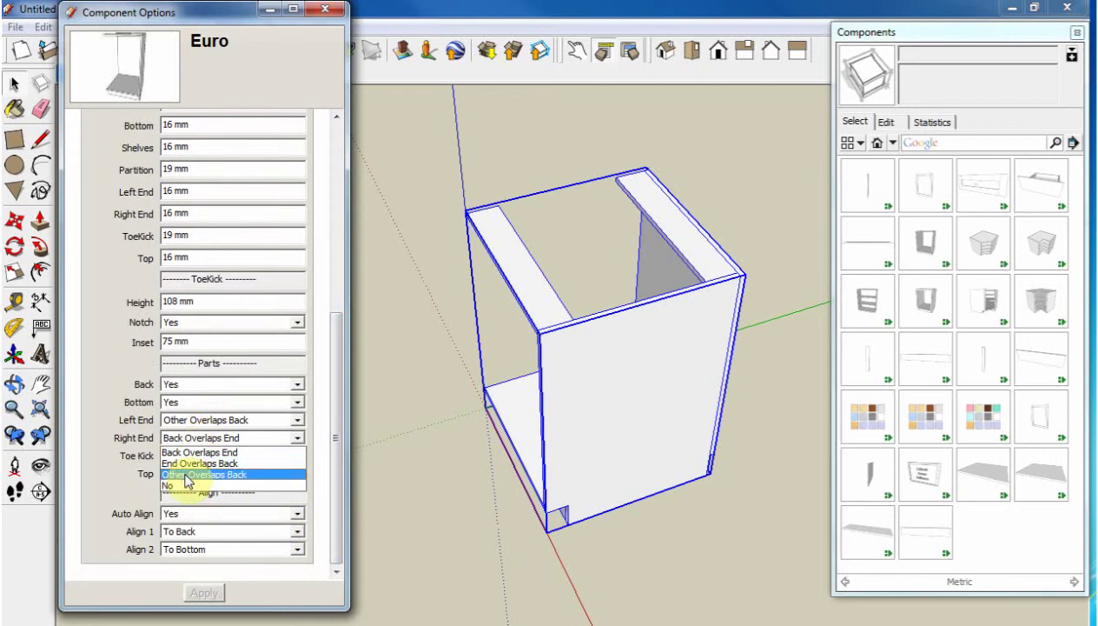
{"action": "left_click", "coordinate": [187, 475]}
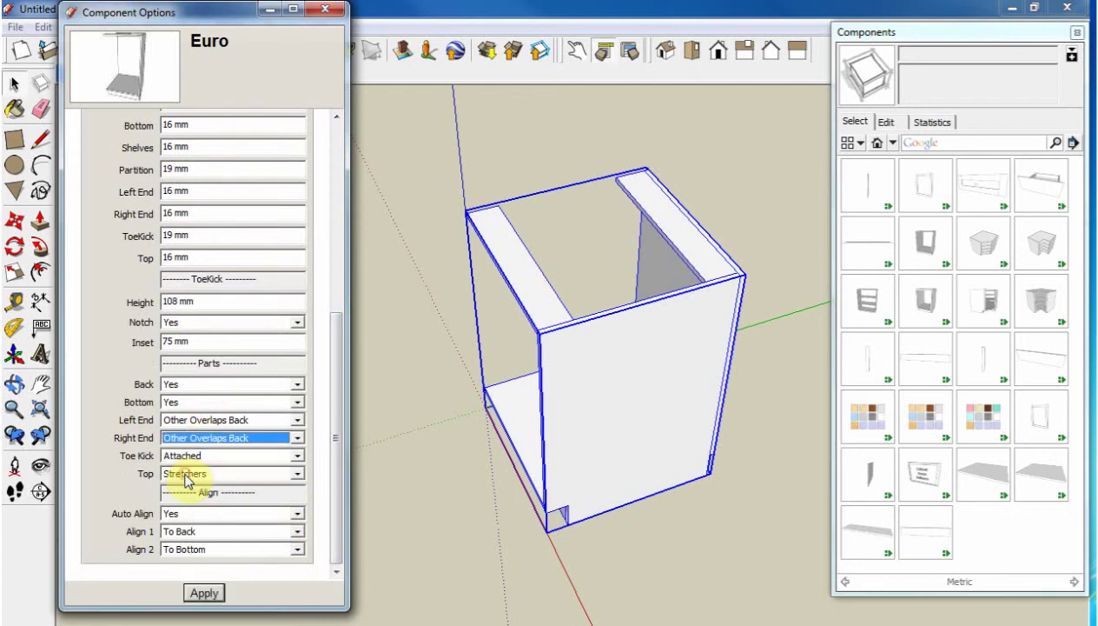
{"action": "left_click", "coordinate": [204, 593]}
{"action": "scroll", "coordinate": [559, 465], "scroll_direction": "up", "scroll_amount": 8}
{"action": "mouse_move", "coordinate": [617, 328]}
{"action": "middle_mouse_down"}
{"action": "mouse_move", "coordinate": [600, 318]}
{"action": "mouse_move", "coordinate": [555, 392]}
{"action": "mouse_move", "coordinate": [554, 424]}
{"action": "mouse_move", "coordinate": [569, 378]}
{"action": "mouse_move", "coordinate": [612, 323]}
{"action": "mouse_move", "coordinate": [657, 319]}
{"action": "mouse_move", "coordinate": [665, 333]}
{"action": "mouse_move", "coordinate": [666, 296]}
{"action": "middle_mouse_up"}
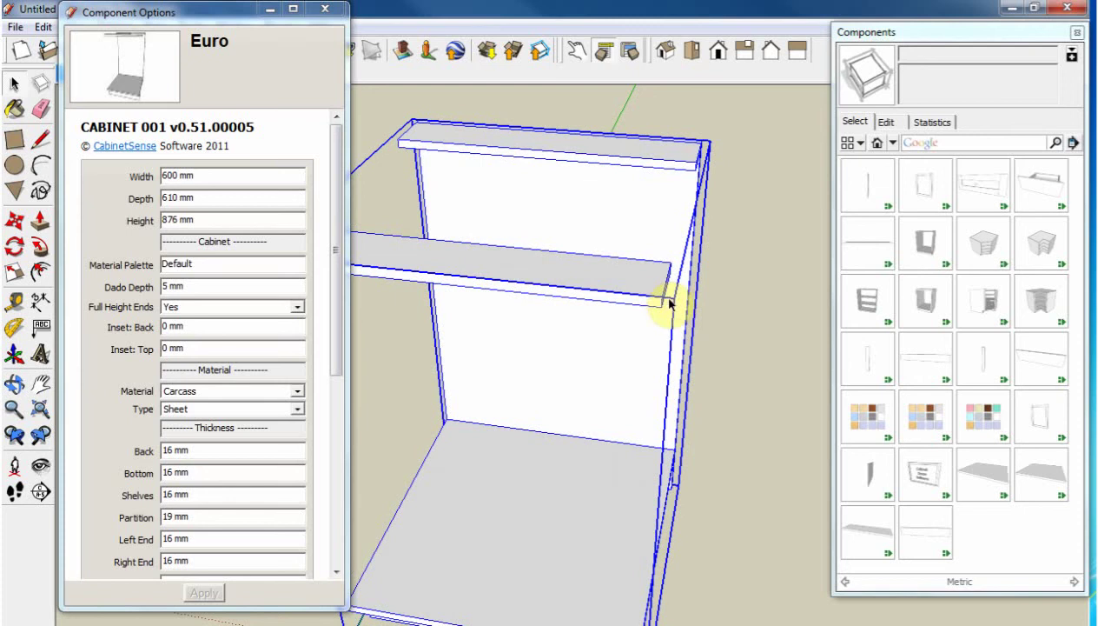
{"action": "middle_click_drag", "start_coordinate": [653, 304], "coordinate": [358, 258]}
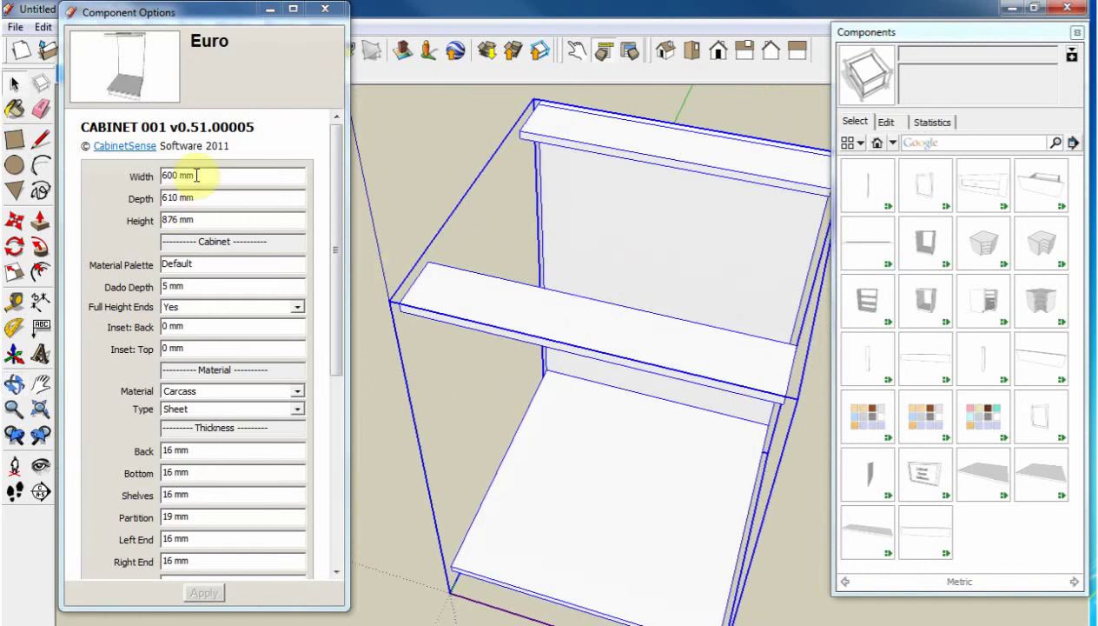
{"action": "mouse_move", "coordinate": [520, 228]}
{"action": "middle_mouse_down"}
{"action": "mouse_move", "coordinate": [444, 272]}
{"action": "mouse_move", "coordinate": [513, 235]}
{"action": "middle_mouse_up"}
{"action": "scroll", "coordinate": [512, 286], "scroll_direction": "down", "scroll_amount": 4}
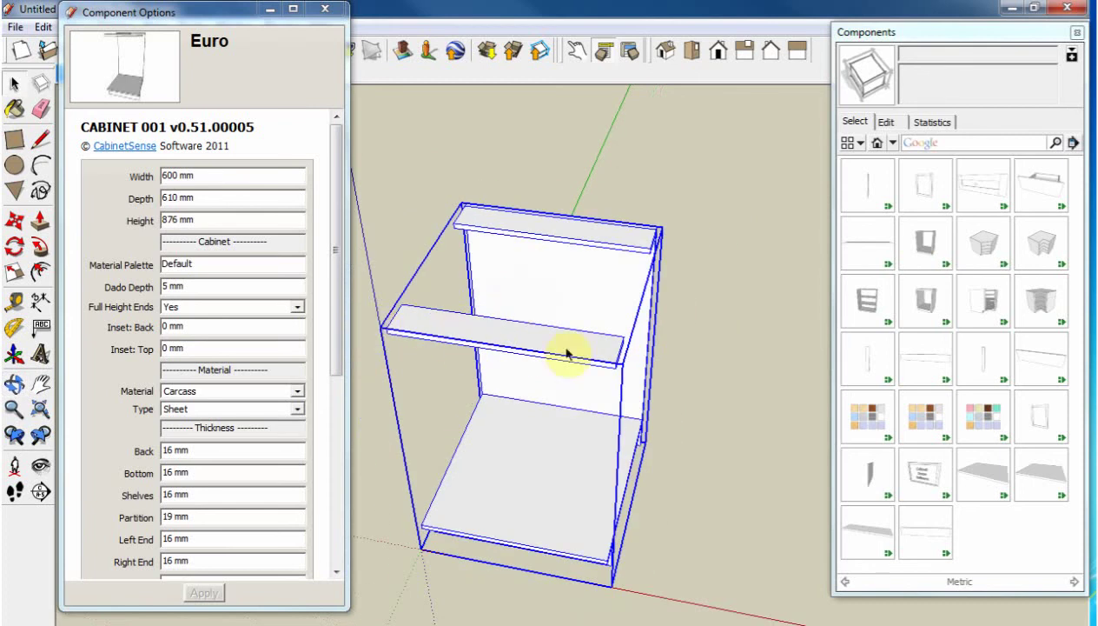
{"action": "scroll", "coordinate": [573, 352], "scroll_direction": "down", "scroll_amount": 2}
Set the cabinet's Left End part to Back Overlaps End and apply it to the model.
{"action": "left_click_drag", "start_coordinate": [338, 326], "coordinate": [346, 525]}
{"action": "left_click", "coordinate": [207, 419]}
{"action": "left_click", "coordinate": [205, 437]}
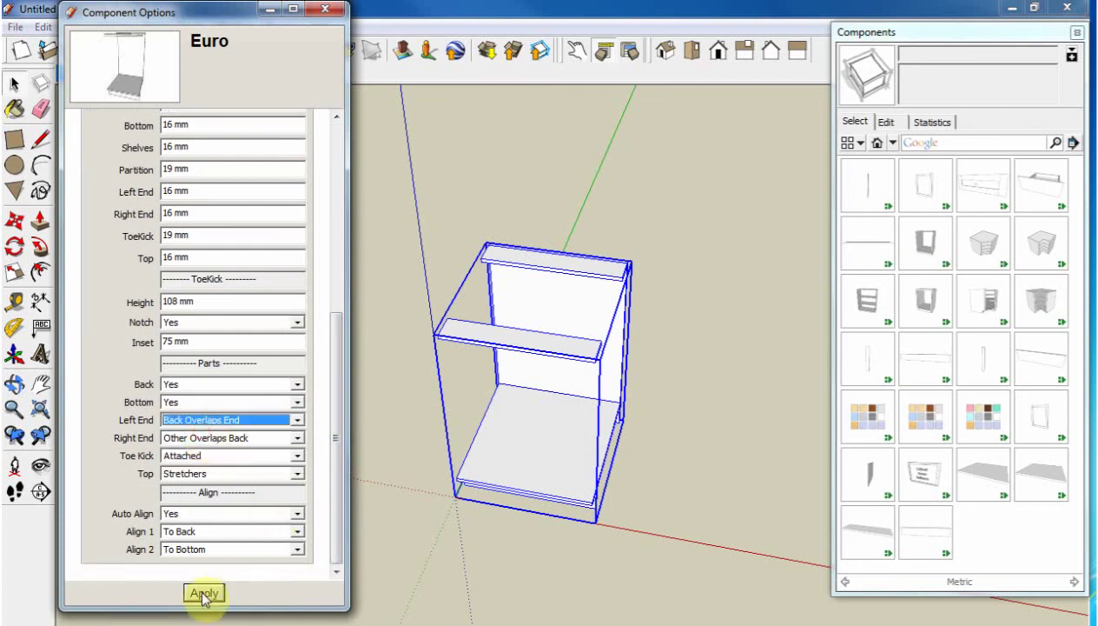
{"action": "left_click", "coordinate": [204, 595]}
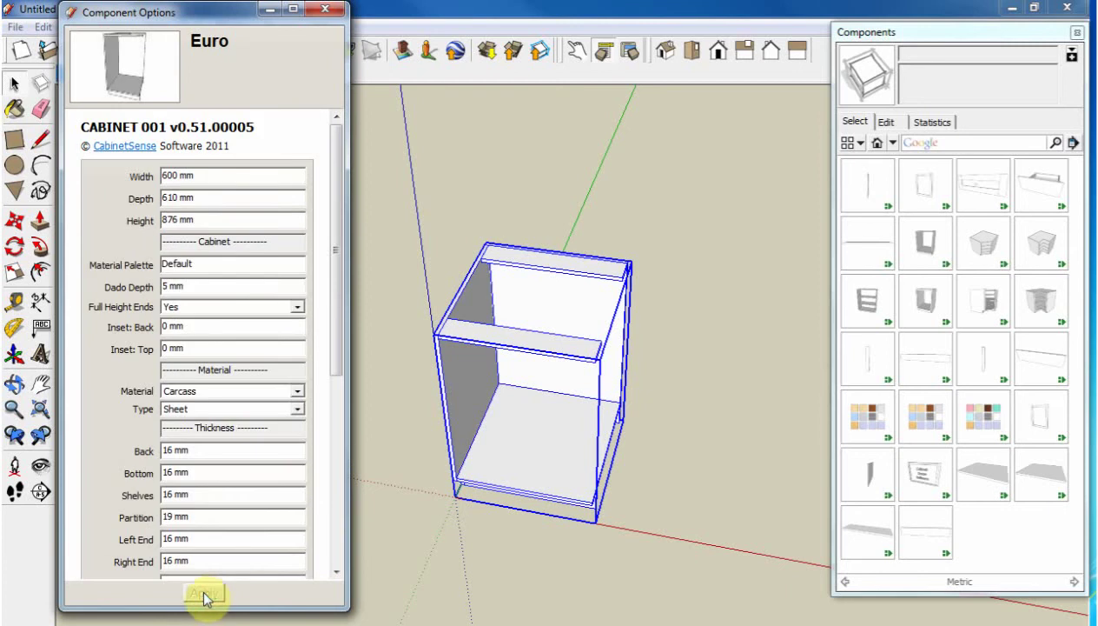
Set the cabinet's Right End part to No and apply it to the model.
{"action": "left_click_drag", "start_coordinate": [333, 301], "coordinate": [314, 514]}
{"action": "left_click", "coordinate": [222, 439]}
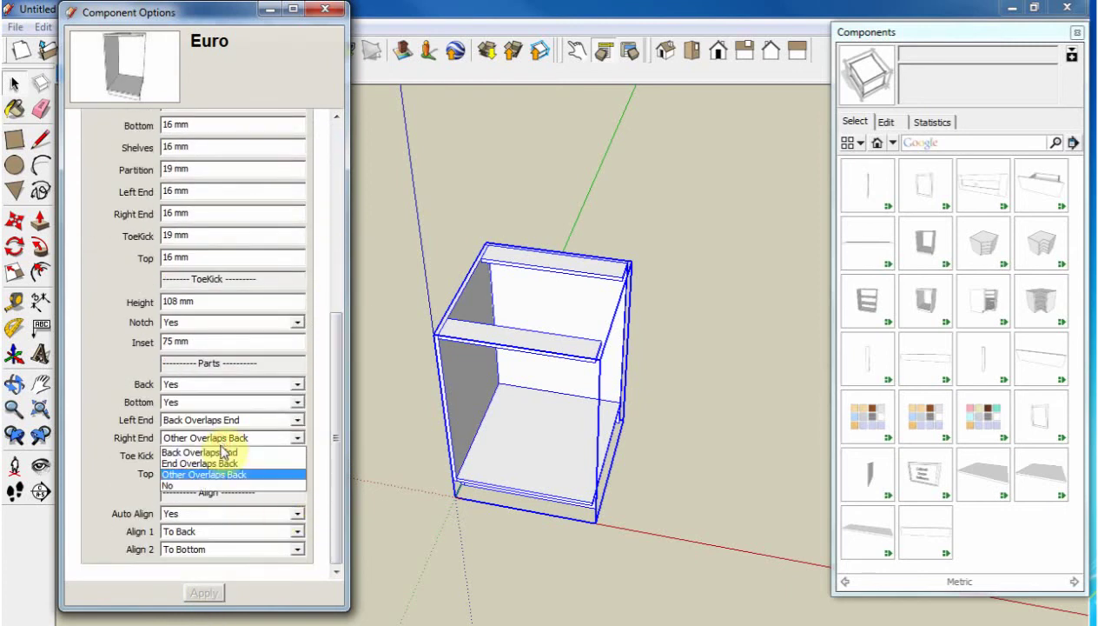
{"action": "left_click", "coordinate": [194, 484]}
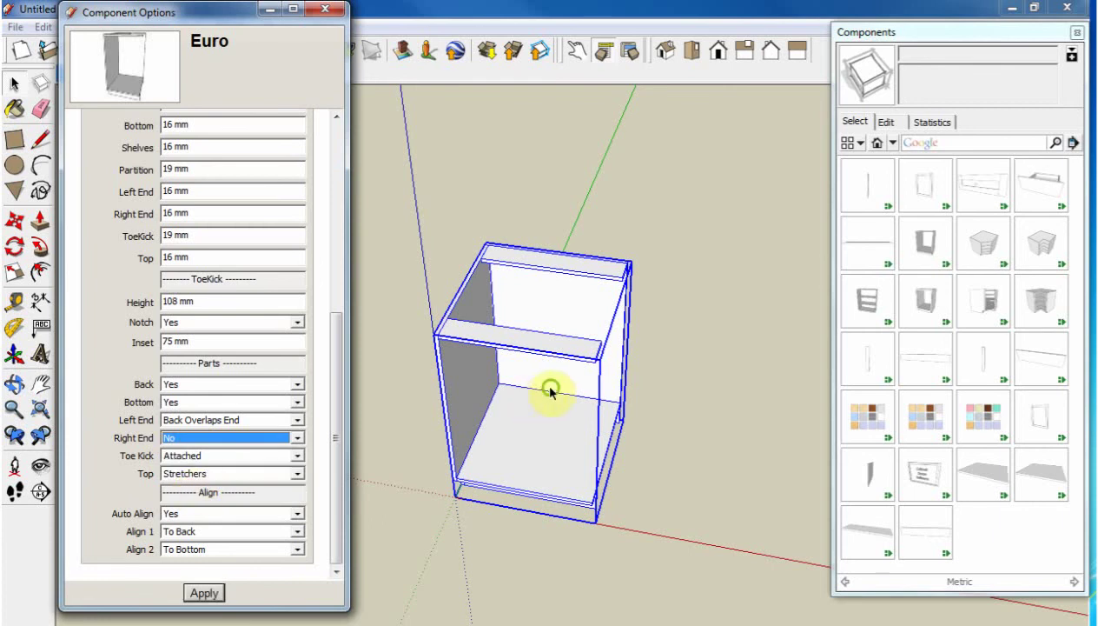
{"action": "middle_click_drag", "start_coordinate": [552, 387], "coordinate": [497, 410]}
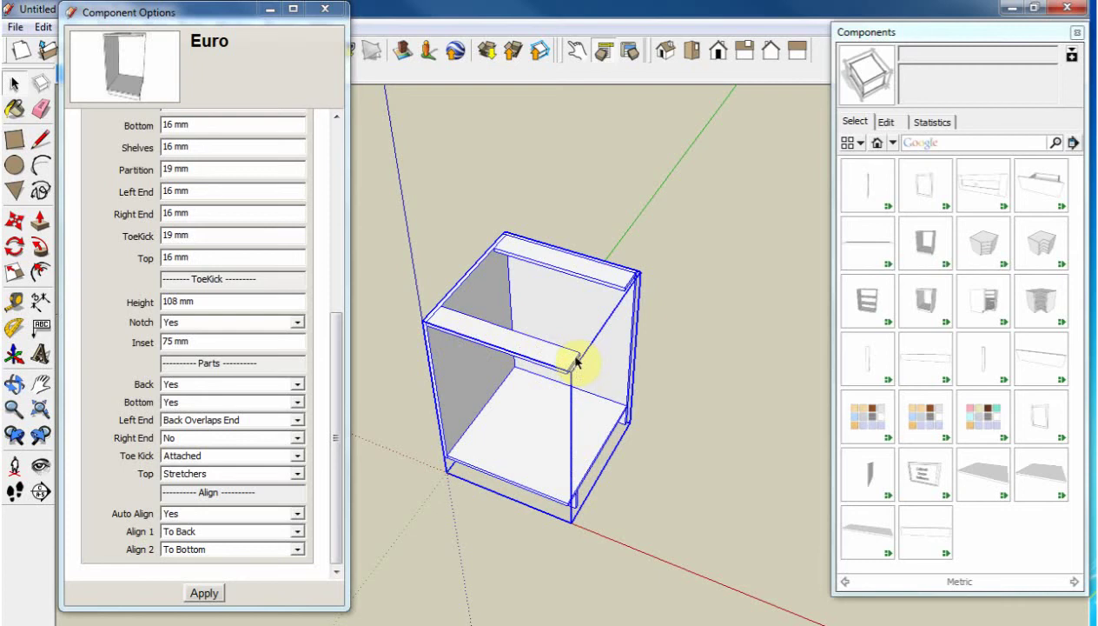
{"action": "left_click", "coordinate": [204, 593]}
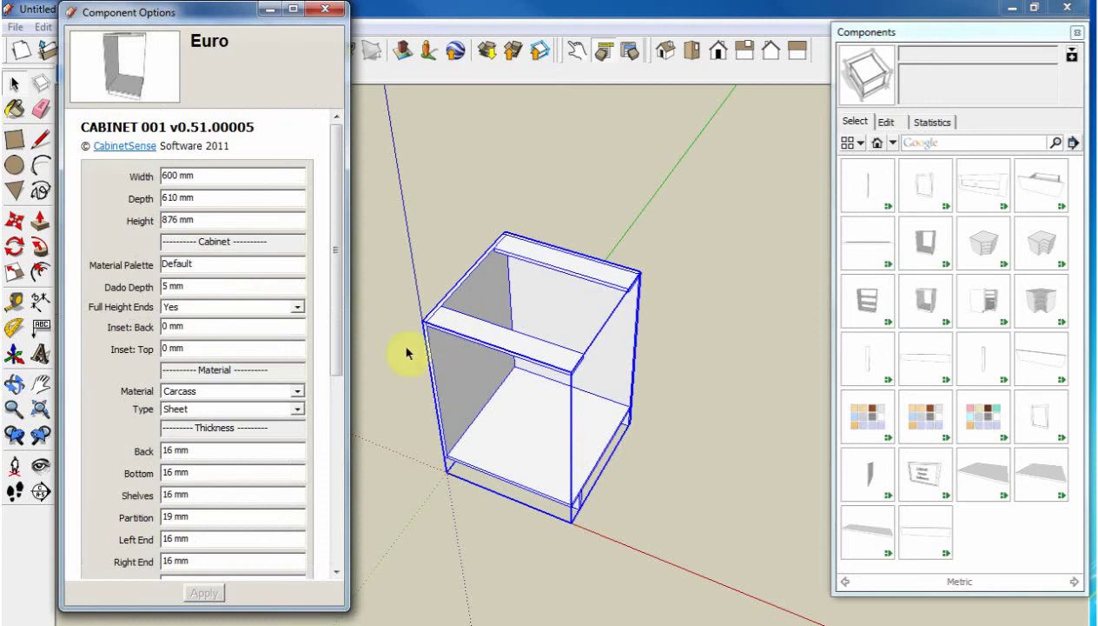
Review the cabinet's Parts, Align and Dado Depth options against the model.
{"action": "left_click_drag", "start_coordinate": [338, 299], "coordinate": [338, 460]}
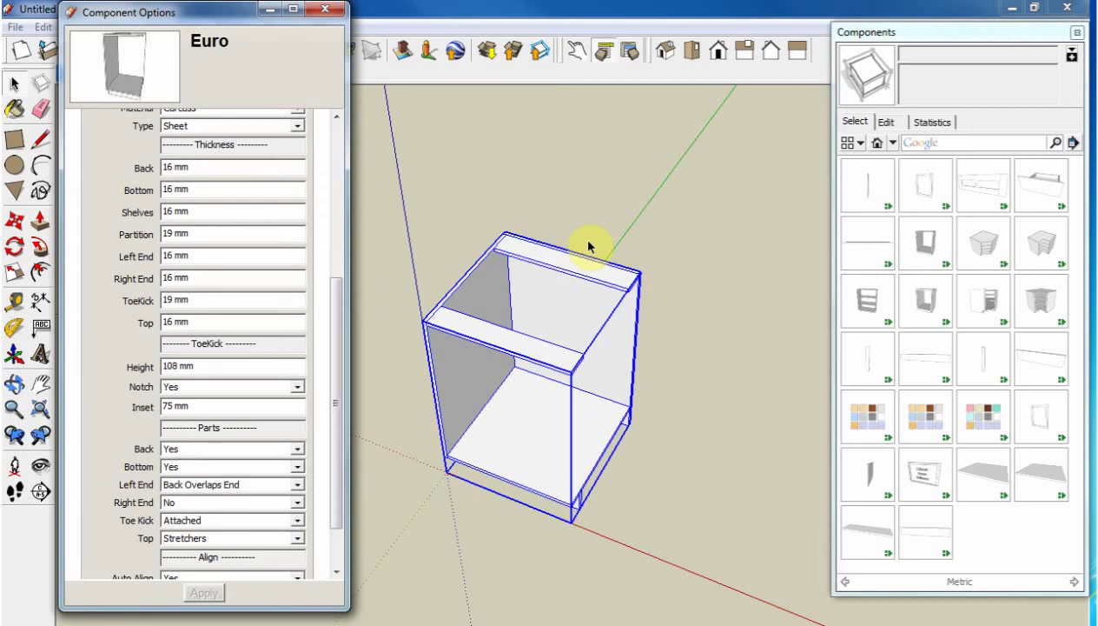
{"action": "scroll", "coordinate": [338, 409], "scroll_direction": "down", "scroll_amount": 3}
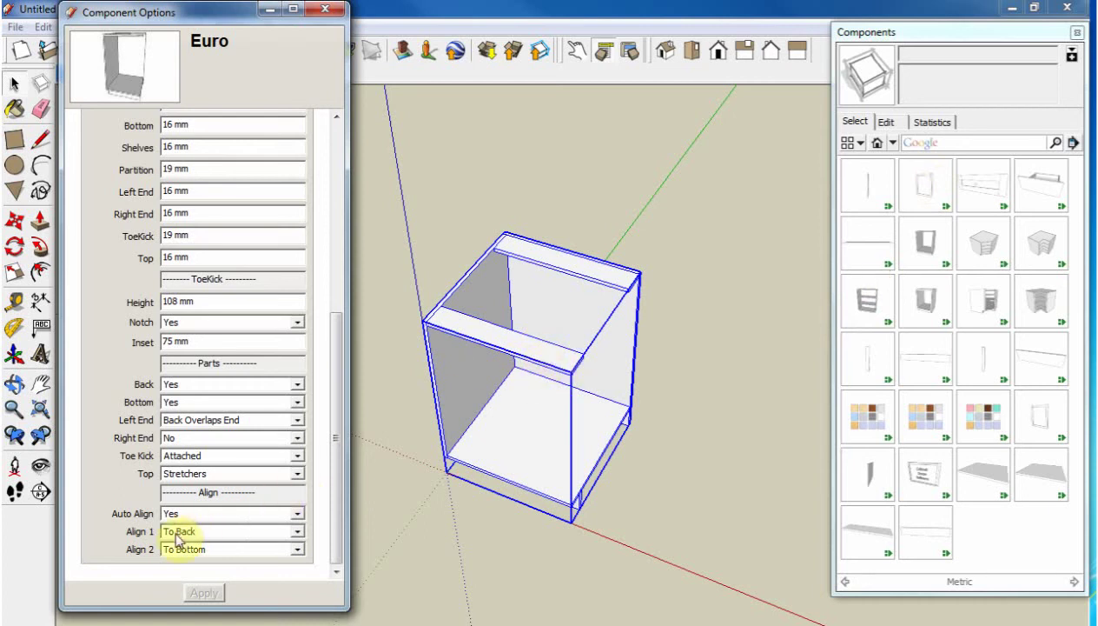
{"action": "middle_click_drag", "start_coordinate": [579, 571], "coordinate": [434, 416]}
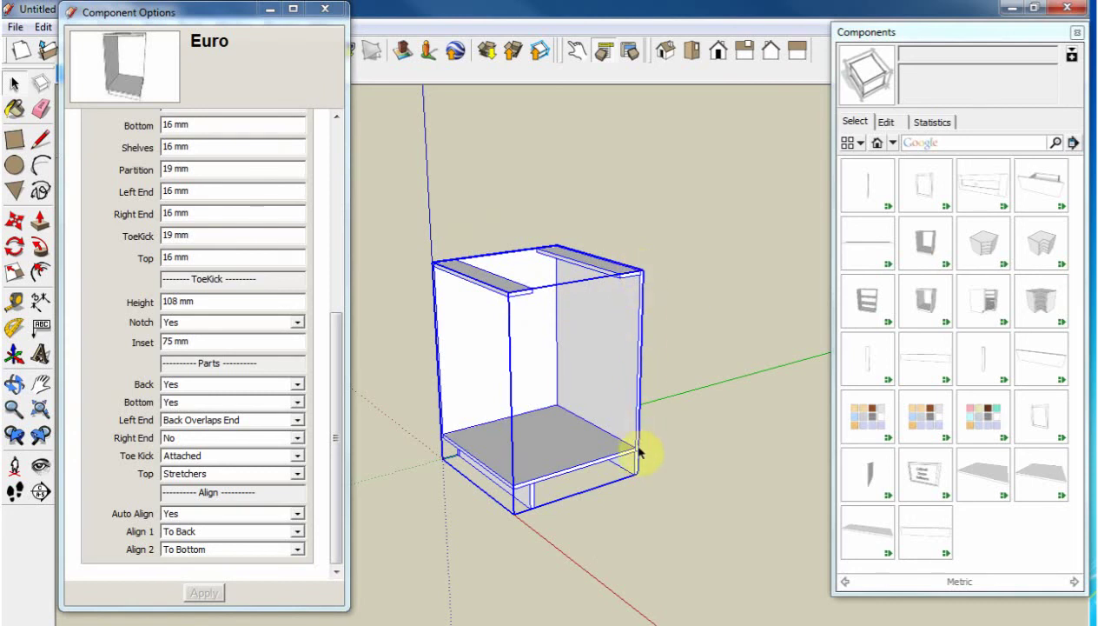
{"action": "left_click_drag", "start_coordinate": [335, 396], "coordinate": [342, 199]}
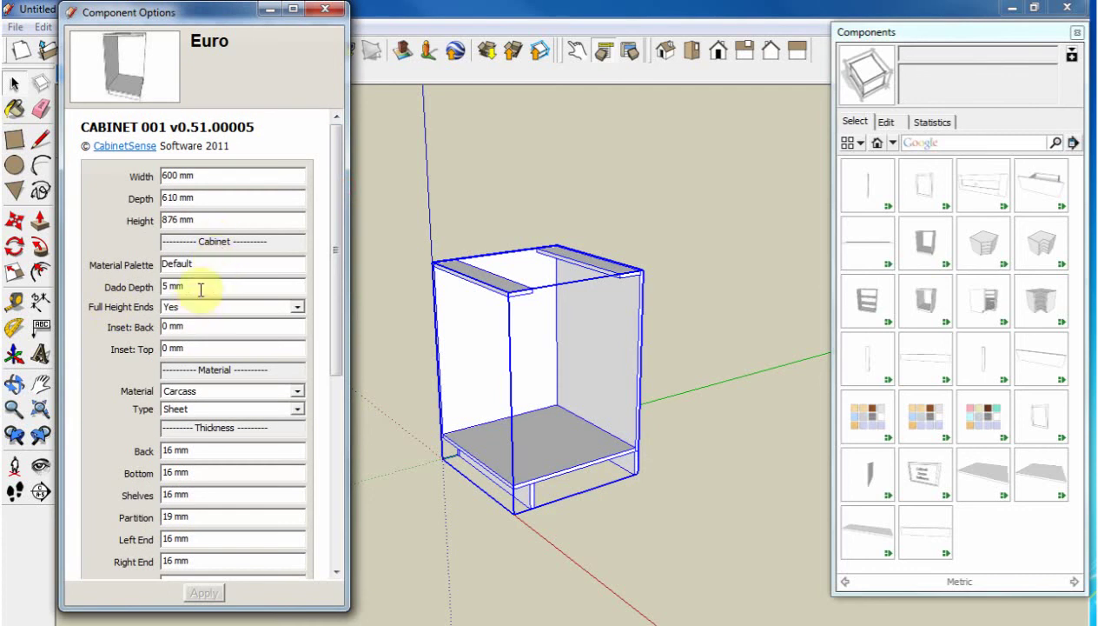
{"action": "left_click", "coordinate": [200, 289]}
Open the cabinet for editing, apply Dado as the front top stretcher's left joinery, and inspect the joint.
{"action": "middle_click_drag", "start_coordinate": [561, 304], "coordinate": [708, 382]}
{"action": "middle_click_drag", "start_coordinate": [489, 324], "coordinate": [591, 303]}
{"action": "scroll", "coordinate": [511, 336], "scroll_direction": "up", "scroll_amount": 3}
{"action": "middle_click_drag", "start_coordinate": [515, 295], "coordinate": [505, 303]}
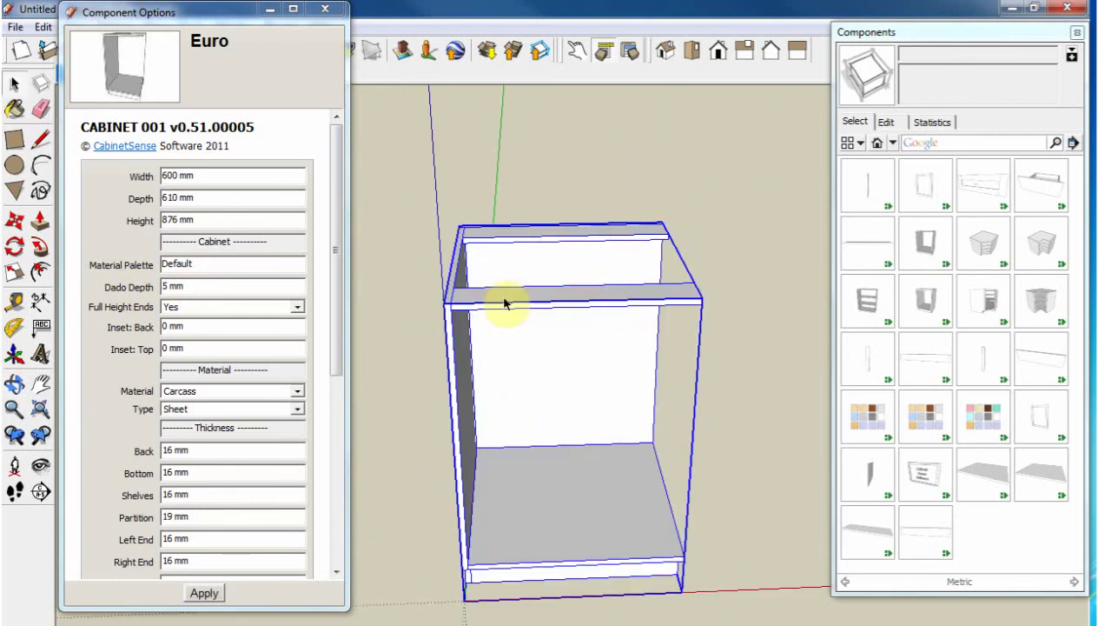
{"action": "double_click", "coordinate": [511, 304]}
{"action": "left_click", "coordinate": [511, 302]}
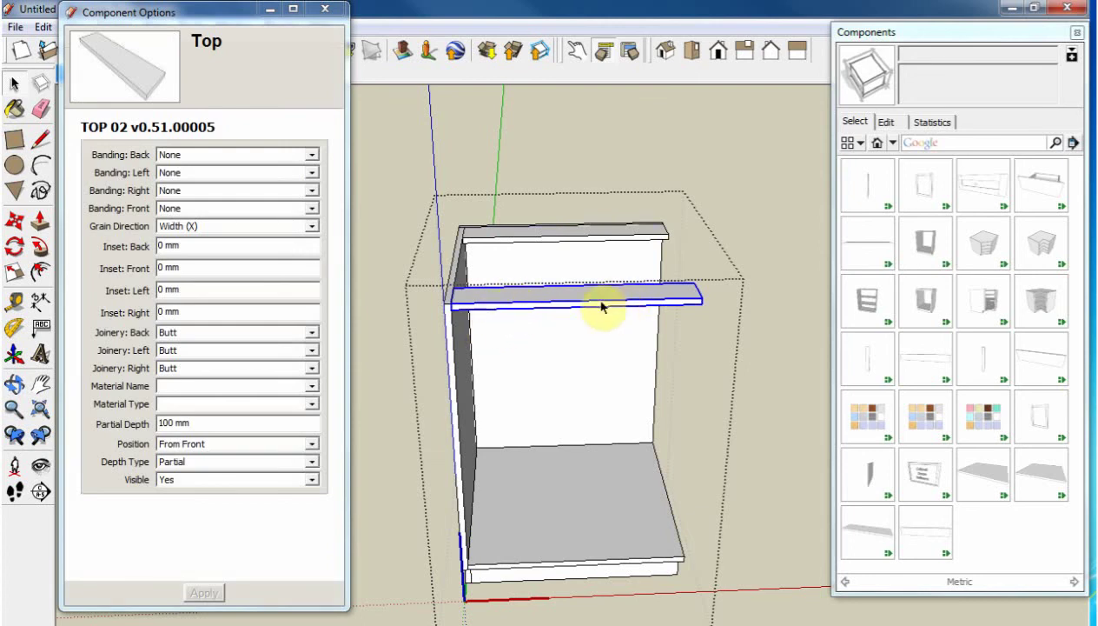
{"action": "left_click", "coordinate": [205, 351]}
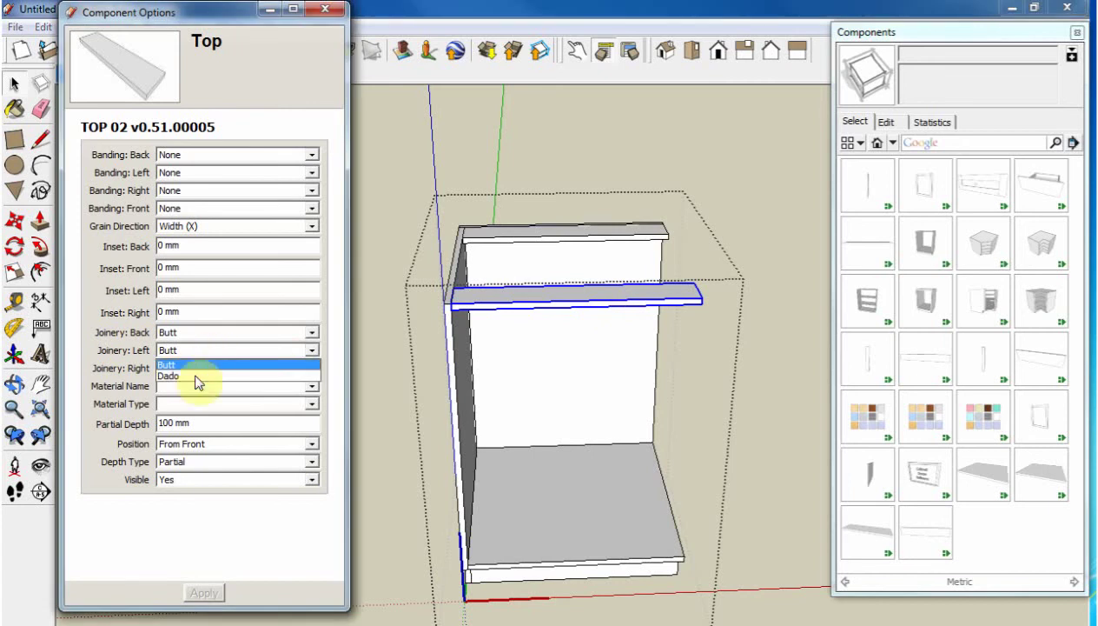
{"action": "left_click", "coordinate": [189, 376]}
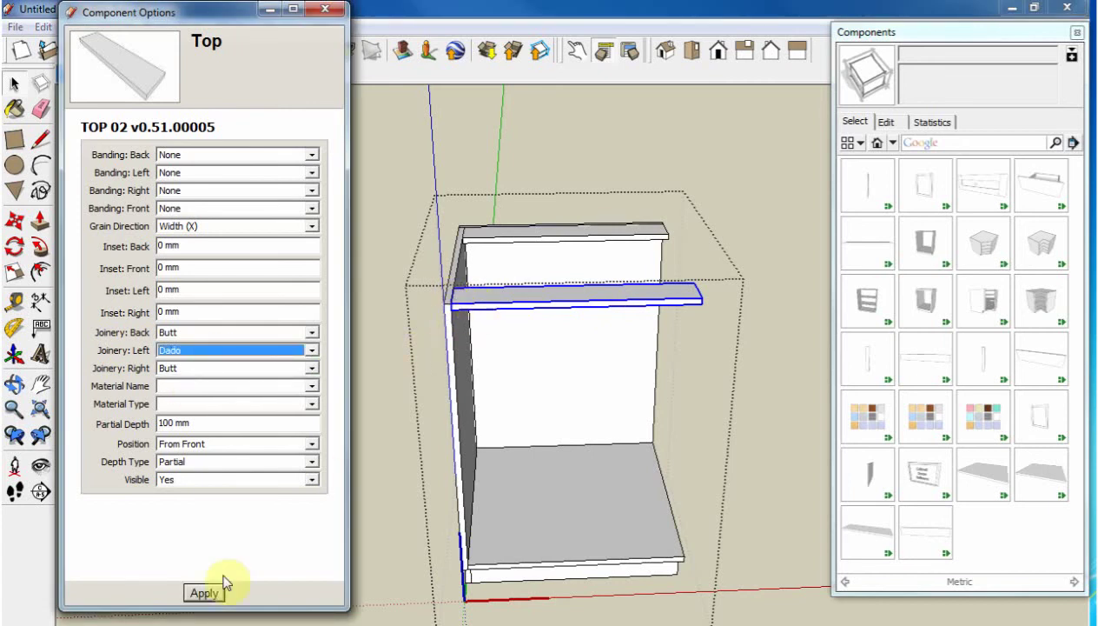
{"action": "left_click", "coordinate": [205, 593]}
{"action": "scroll", "coordinate": [443, 323], "scroll_direction": "up", "scroll_amount": 5}
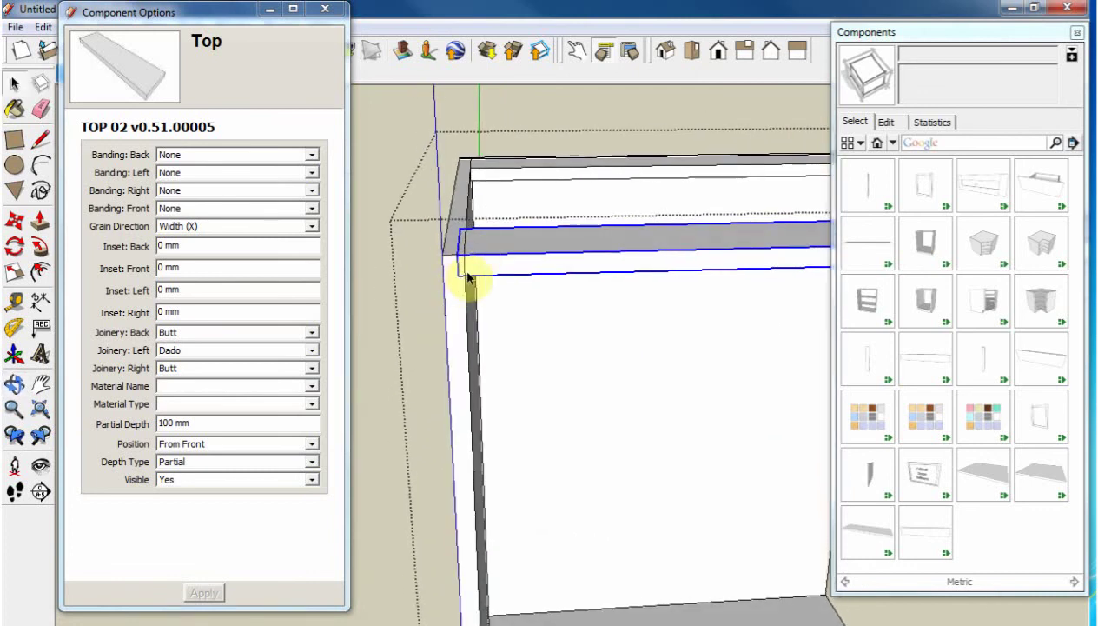
Set the cabinet's Dado Depth to 8 mm, apply it, and inspect the front stretcher's left joint.
{"action": "left_click", "coordinate": [387, 148]}
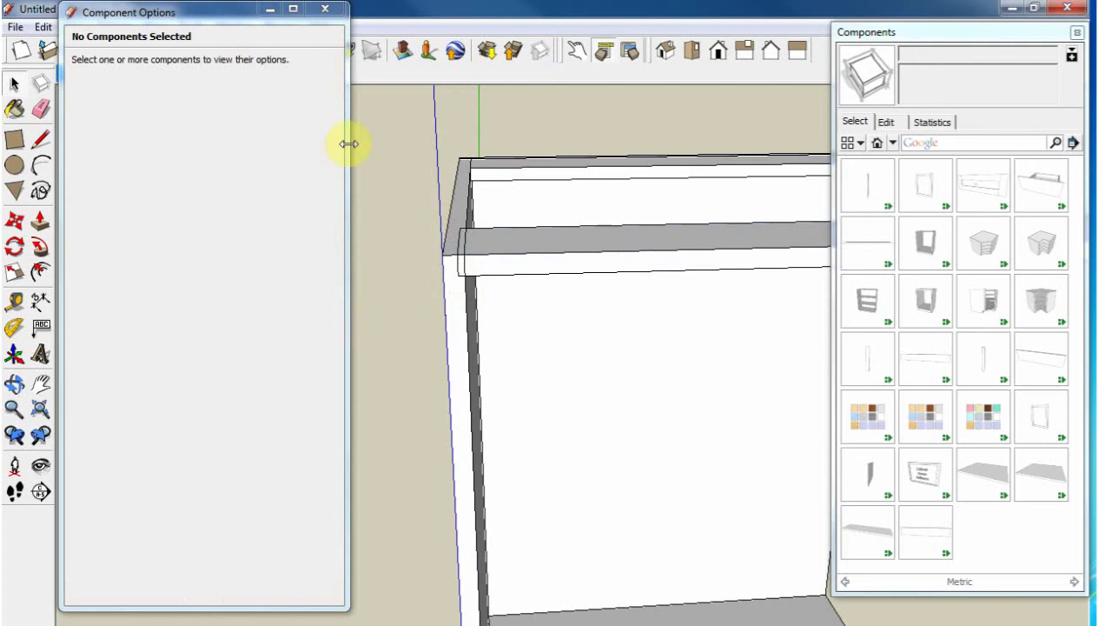
{"action": "left_click", "coordinate": [467, 236]}
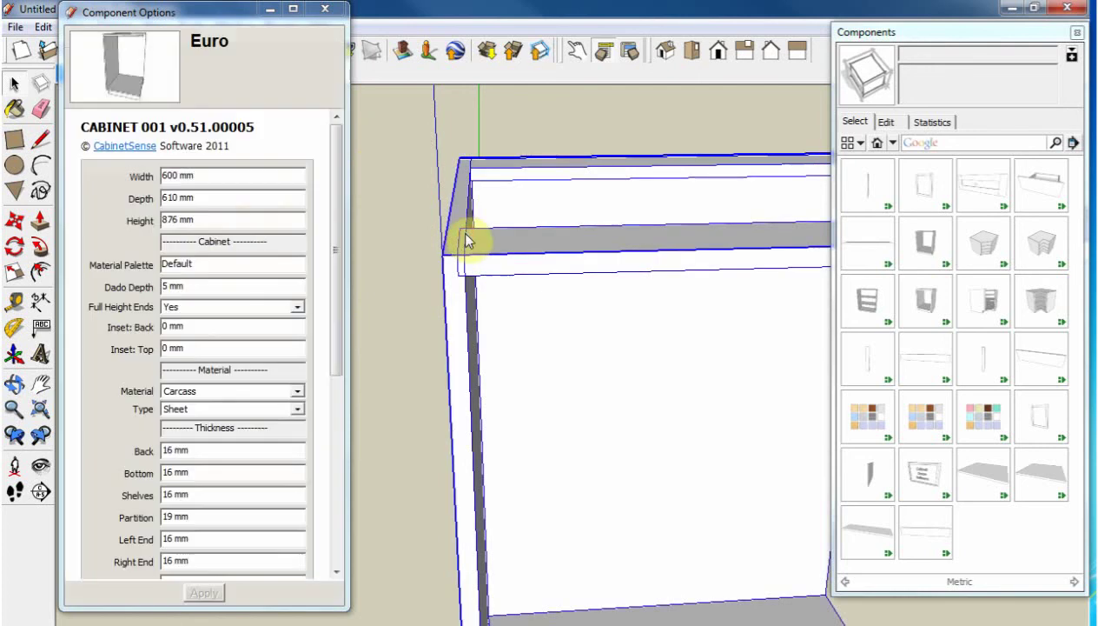
{"action": "triple_click", "coordinate": [196, 285]}
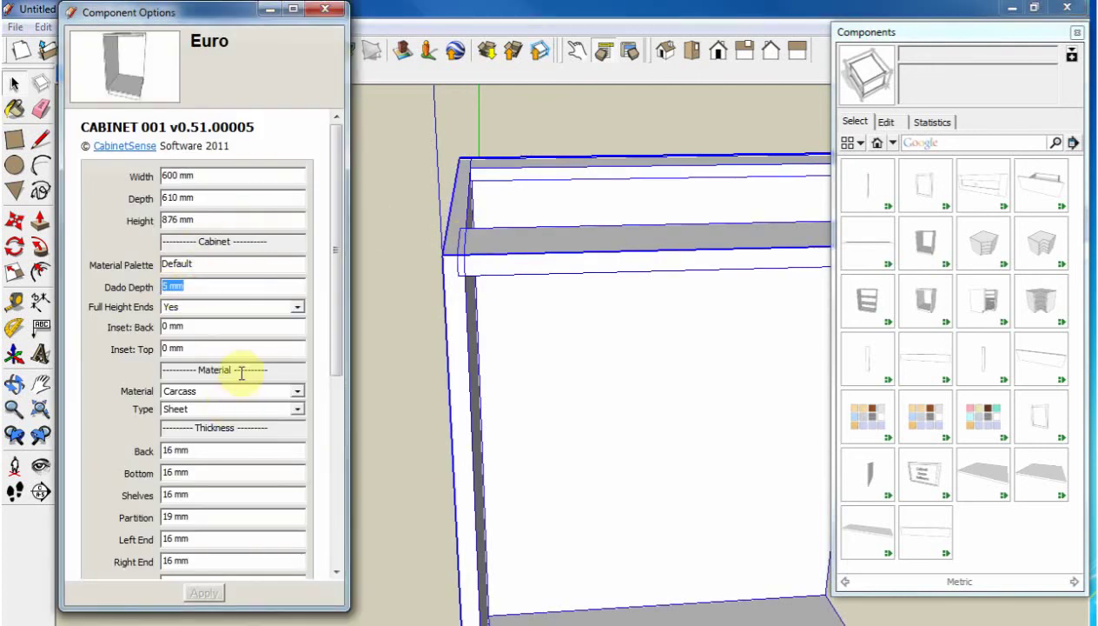
{"action": "type", "text": "8"}
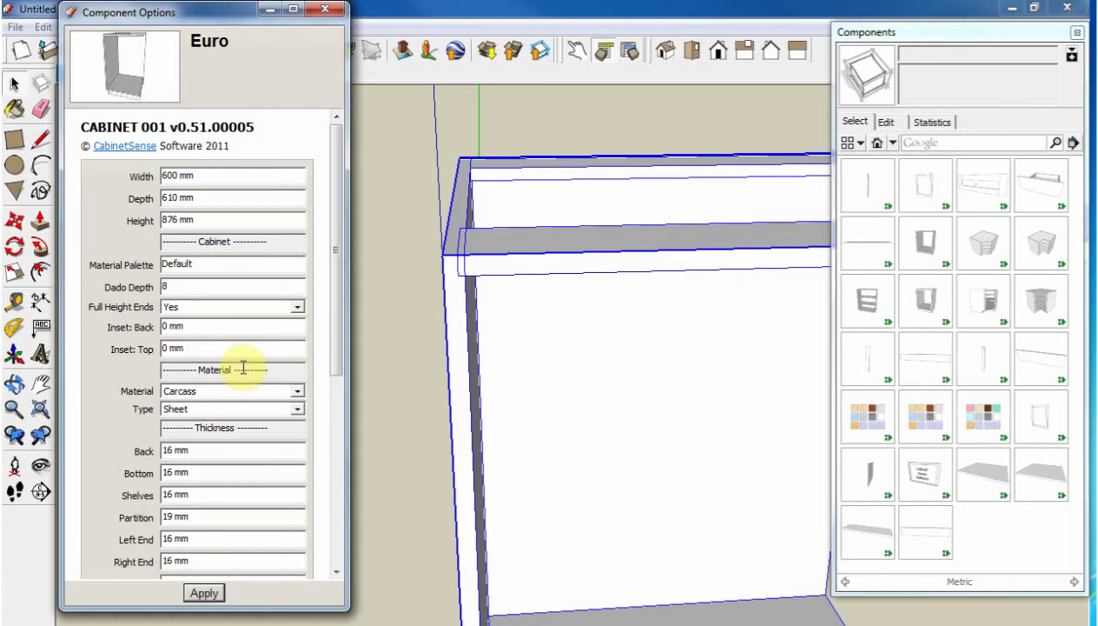
{"action": "left_click", "coordinate": [205, 595]}
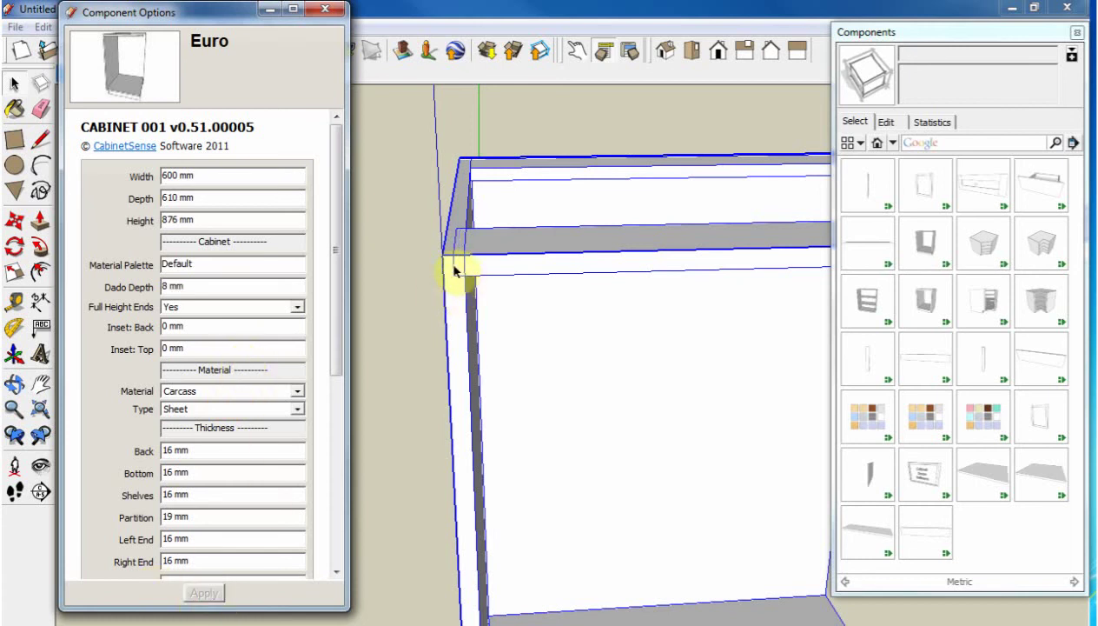
{"action": "middle_click_drag", "start_coordinate": [560, 287], "coordinate": [520, 260]}
Set the cabinet's Right End part to Back Overlaps End and apply it to the model.
{"action": "left_click_drag", "start_coordinate": [337, 273], "coordinate": [337, 345]}
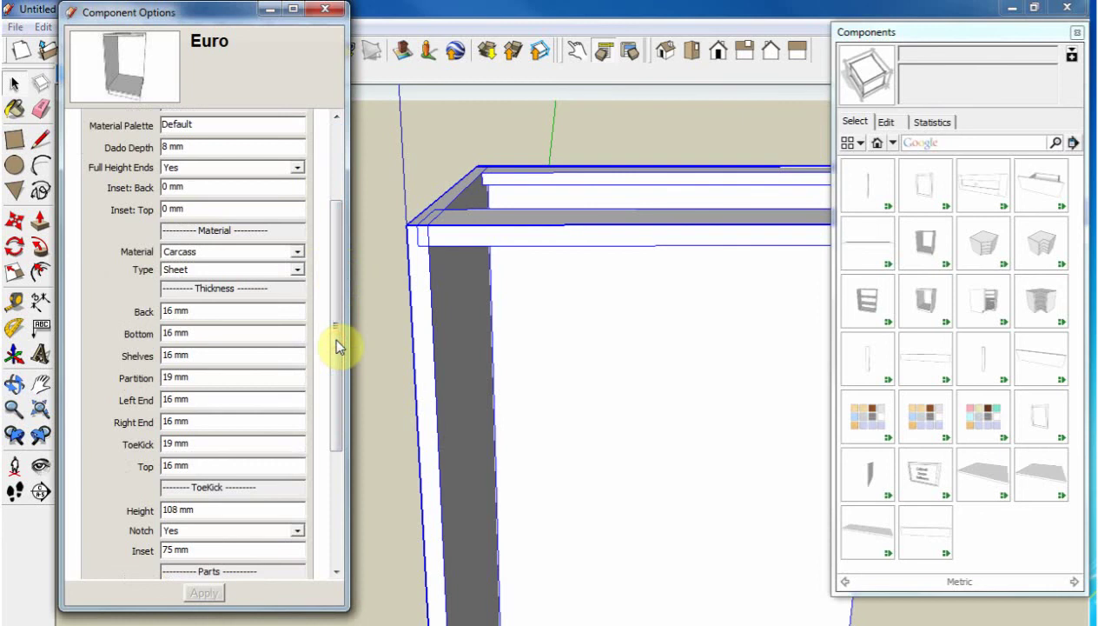
{"action": "middle_click_drag", "start_coordinate": [375, 321], "coordinate": [474, 313]}
{"action": "left_click_drag", "start_coordinate": [333, 304], "coordinate": [337, 432]}
{"action": "left_click", "coordinate": [185, 420]}
{"action": "left_click", "coordinate": [185, 421]}
{"action": "left_click", "coordinate": [178, 438]}
{"action": "left_click", "coordinate": [178, 452]}
{"action": "left_click", "coordinate": [203, 593]}
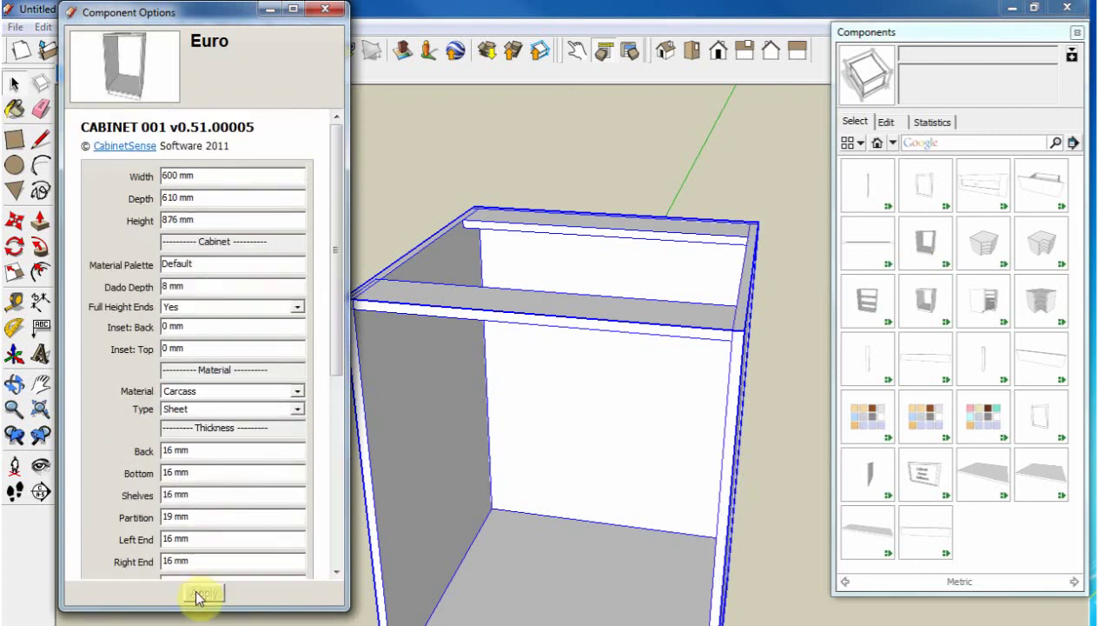
Set the cabinet's back inset to 19 mm, apply it, and inspect the rear of the cabinet.
{"action": "mouse_move", "coordinate": [596, 281]}
{"action": "middle_mouse_down"}
{"action": "mouse_move", "coordinate": [484, 245]}
{"action": "mouse_move", "coordinate": [613, 293]}
{"action": "mouse_move", "coordinate": [360, 313]}
{"action": "mouse_move", "coordinate": [612, 292]}
{"action": "mouse_move", "coordinate": [684, 309]}
{"action": "mouse_move", "coordinate": [607, 354]}
{"action": "mouse_move", "coordinate": [482, 369]}
{"action": "middle_mouse_up"}
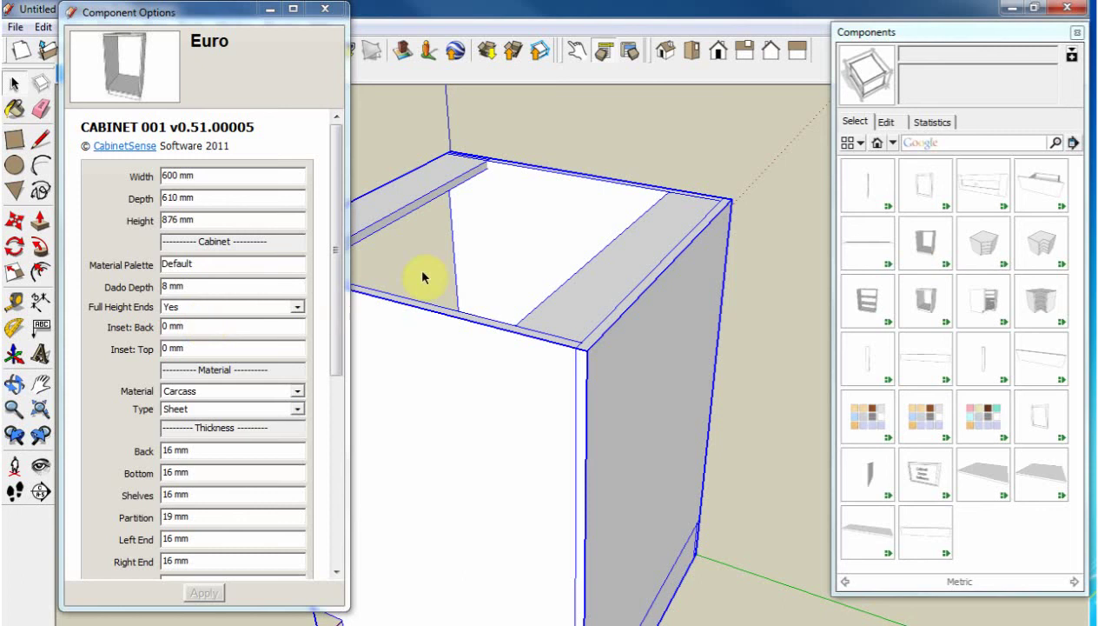
{"action": "left_click", "coordinate": [208, 328]}
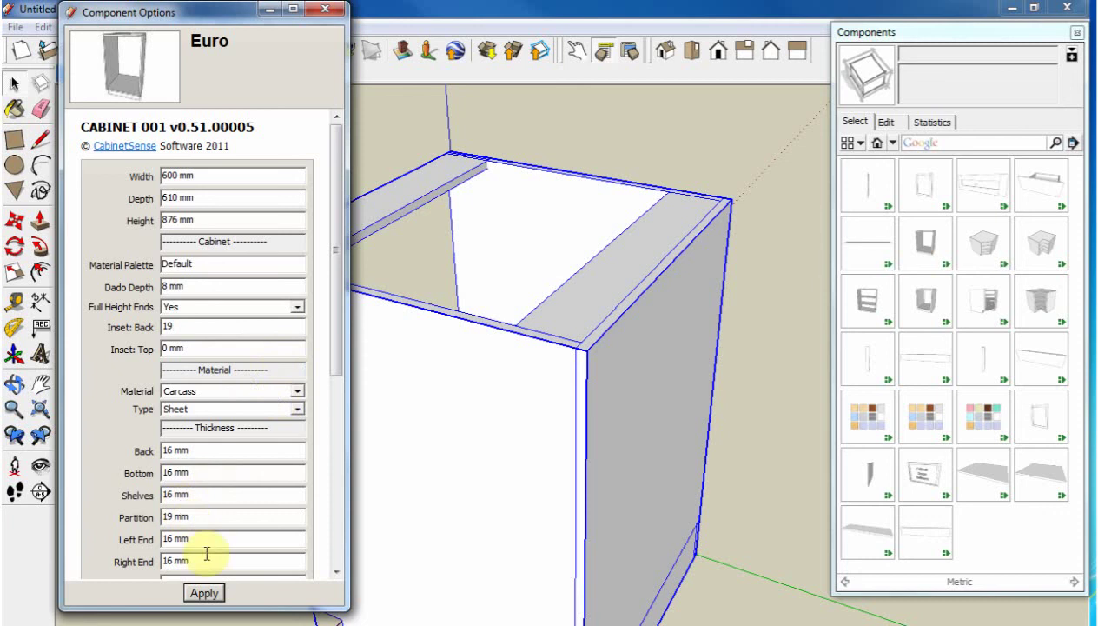
{"action": "left_click", "coordinate": [205, 594]}
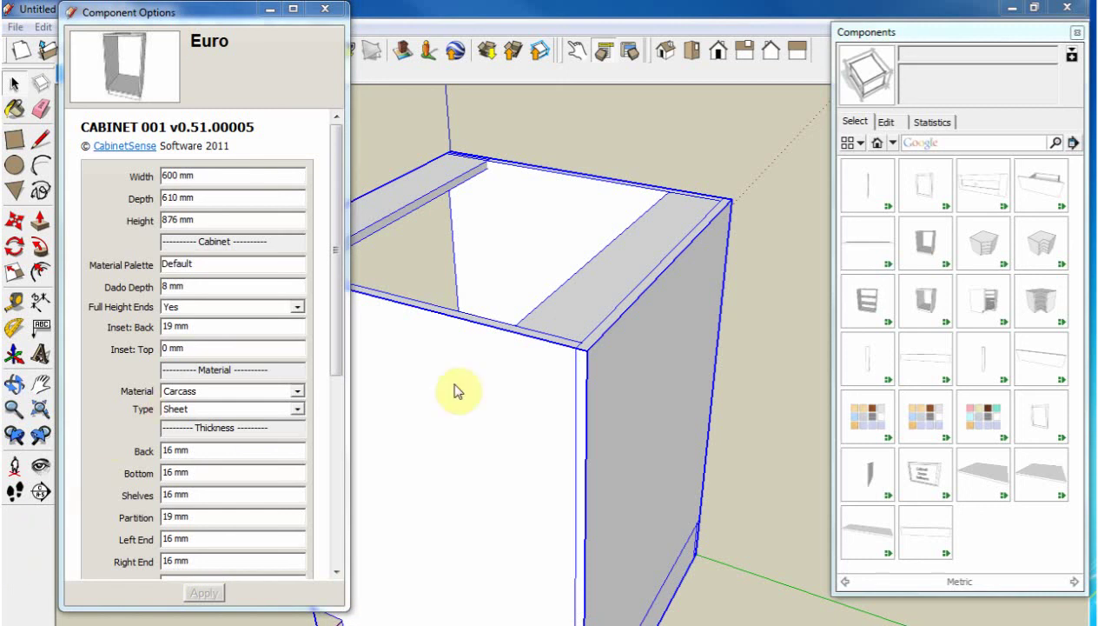
{"action": "mouse_move", "coordinate": [617, 325]}
{"action": "middle_mouse_down"}
{"action": "mouse_move", "coordinate": [561, 350]}
{"action": "mouse_move", "coordinate": [578, 296]}
{"action": "mouse_move", "coordinate": [502, 336]}
{"action": "mouse_move", "coordinate": [524, 385]}
{"action": "mouse_move", "coordinate": [600, 313]}
{"action": "middle_mouse_up"}
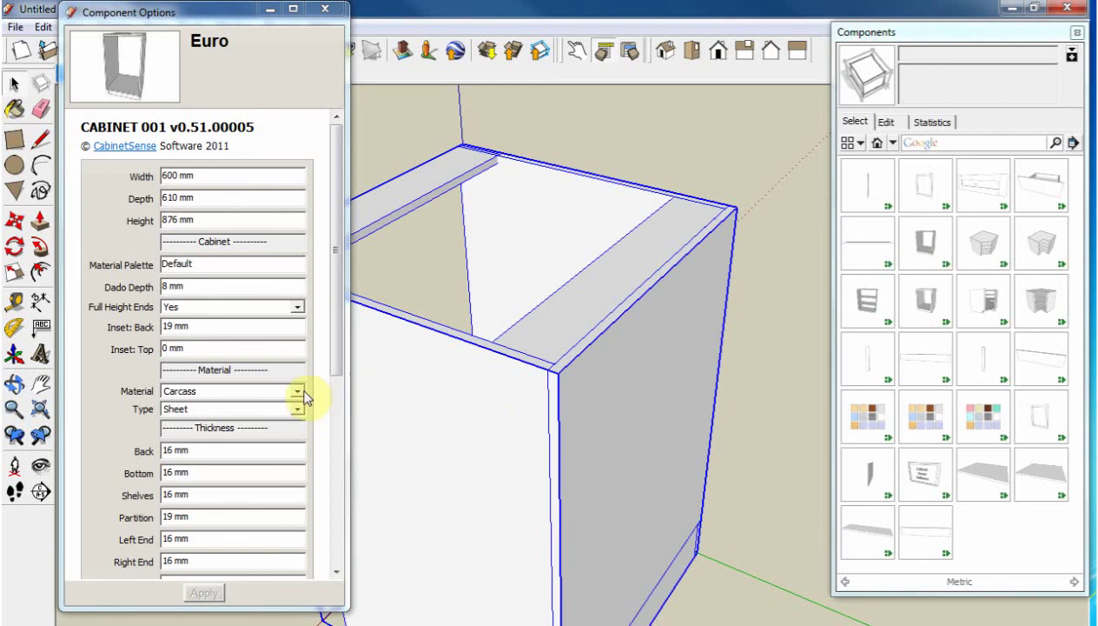
Set both the Left End and Right End parts to End Overlaps Back, apply, and inspect the recessed back.
{"action": "left_click_drag", "start_coordinate": [338, 314], "coordinate": [328, 487]}
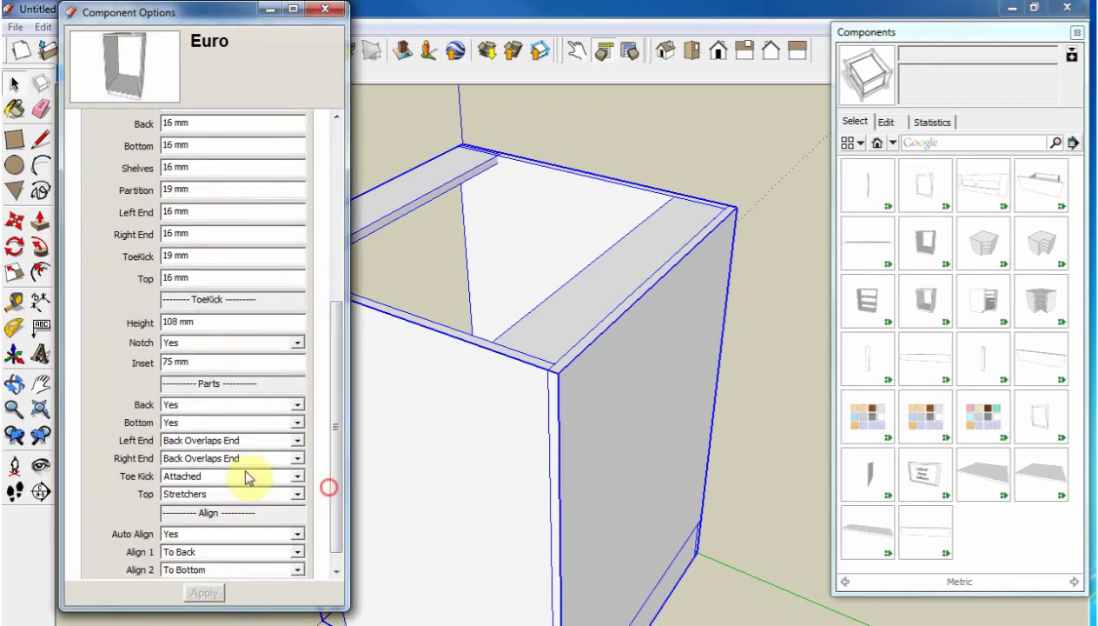
{"action": "left_click", "coordinate": [209, 439]}
{"action": "left_click", "coordinate": [202, 466]}
{"action": "left_click", "coordinate": [201, 458]}
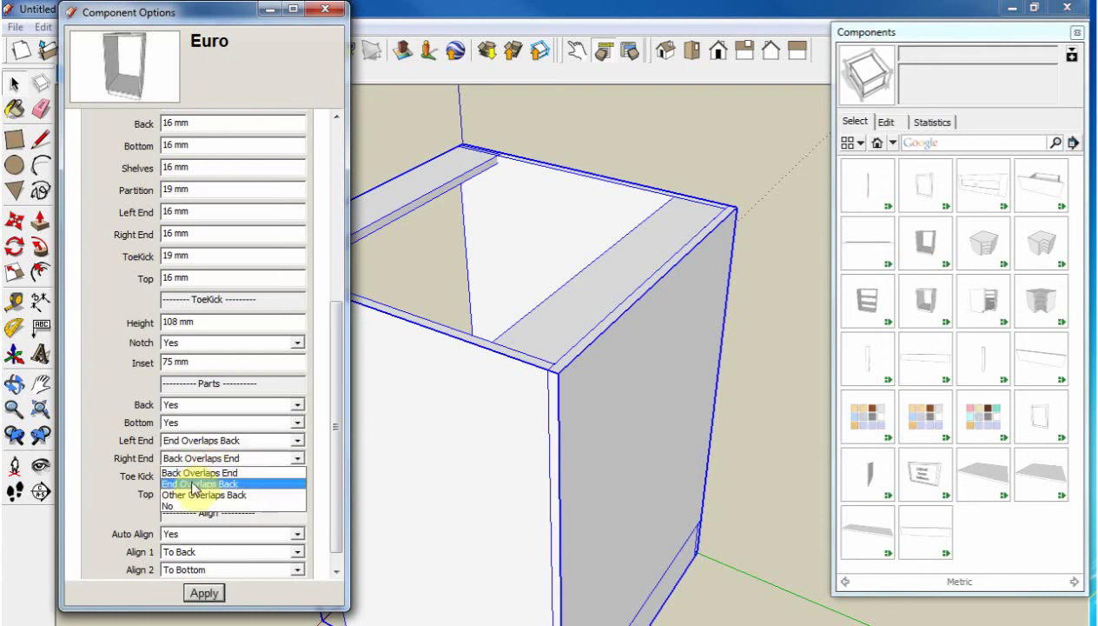
{"action": "left_click", "coordinate": [213, 484]}
{"action": "left_click", "coordinate": [205, 593]}
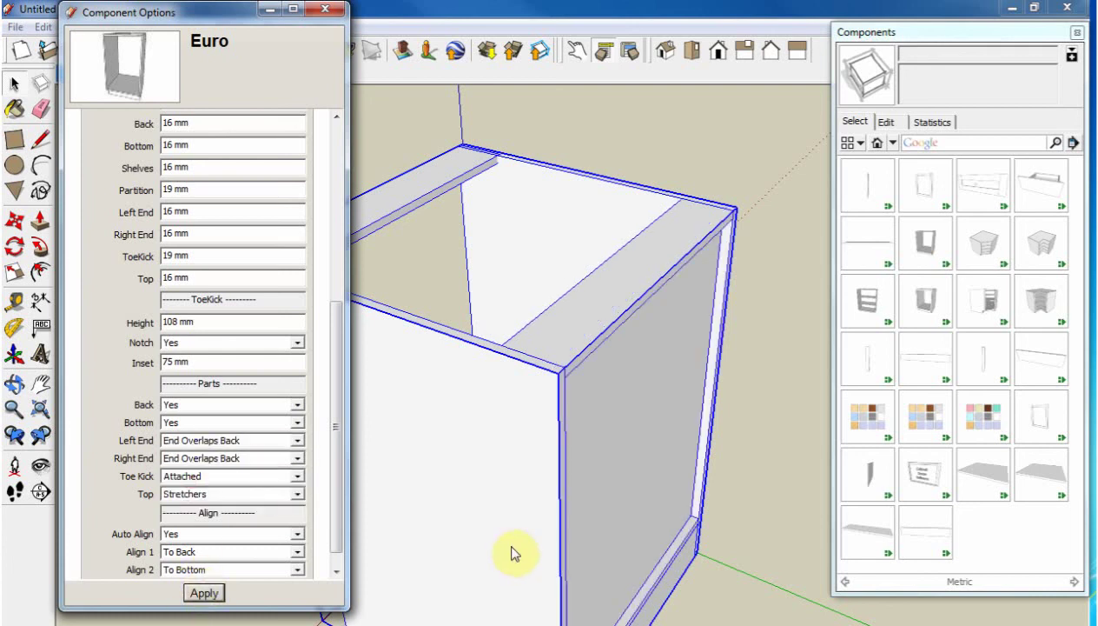
{"action": "middle_click_drag", "start_coordinate": [522, 527], "coordinate": [748, 307]}
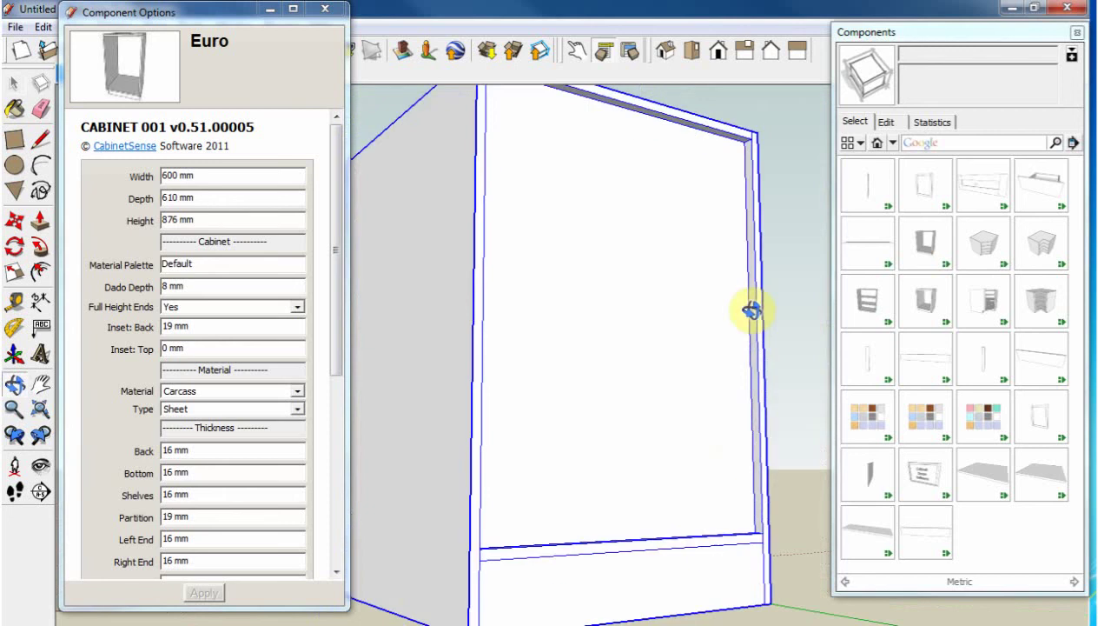
{"action": "middle_click_drag", "start_coordinate": [649, 490], "coordinate": [642, 518]}
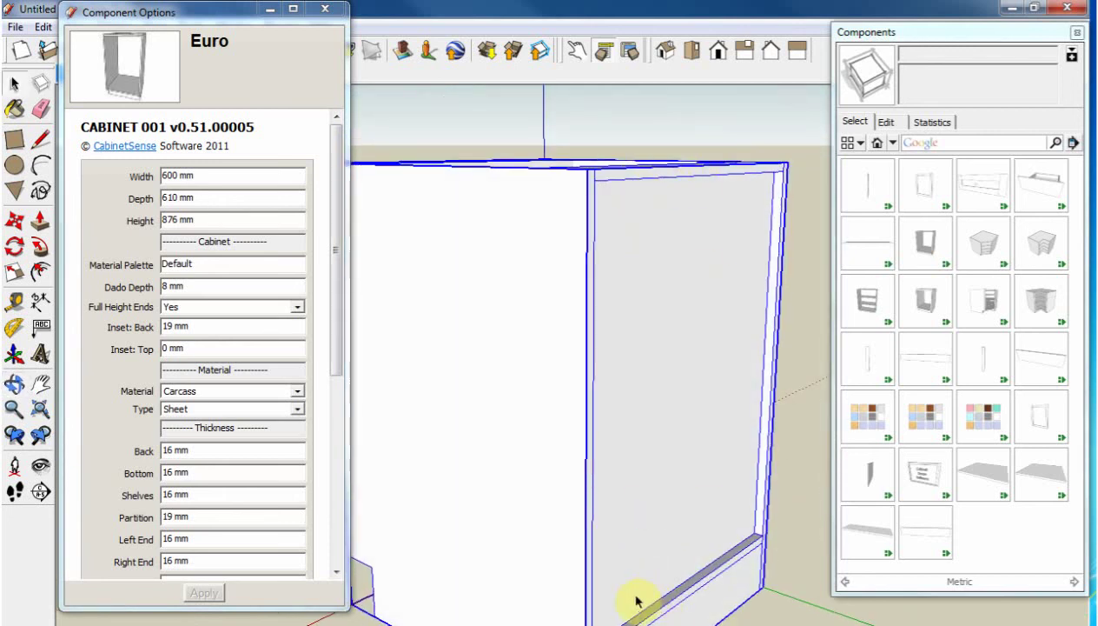
{"action": "middle_click_drag", "start_coordinate": [634, 565], "coordinate": [631, 490]}
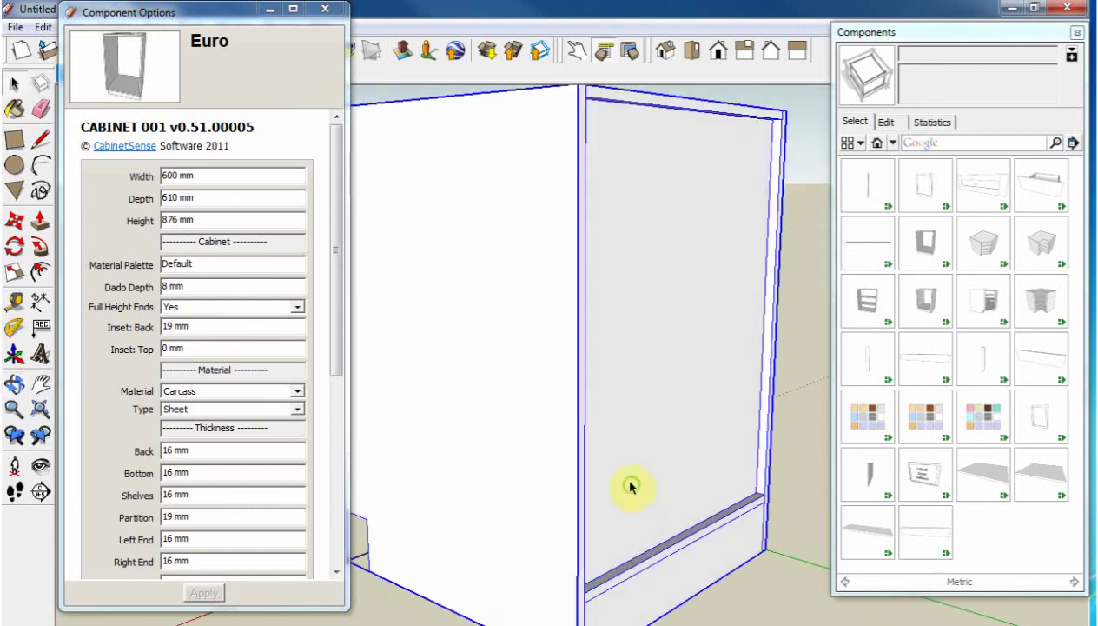
Open the cabinet for editing and apply Dado joinery to the back panel's bottom, left, right and top edges.
{"action": "middle_click_drag", "start_coordinate": [673, 350], "coordinate": [554, 360]}
{"action": "double_click", "coordinate": [549, 303]}
{"action": "left_click", "coordinate": [550, 305]}
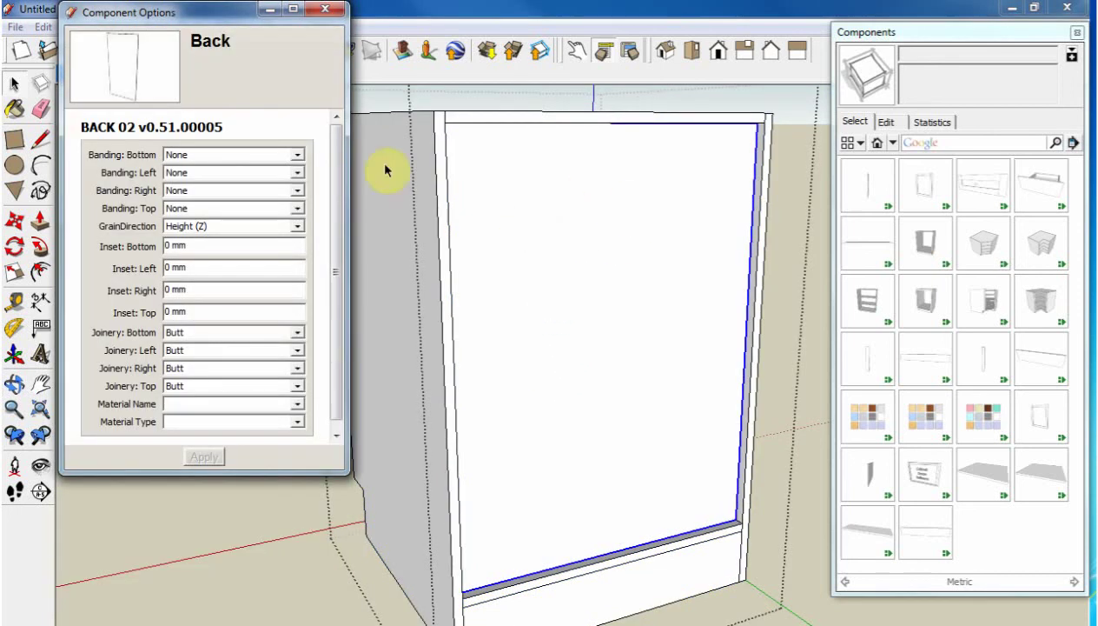
{"action": "left_click", "coordinate": [187, 332]}
{"action": "left_click", "coordinate": [191, 355]}
{"action": "left_click", "coordinate": [189, 350]}
{"action": "left_click", "coordinate": [178, 375]}
{"action": "left_click", "coordinate": [187, 367]}
{"action": "left_click", "coordinate": [178, 394]}
{"action": "left_click", "coordinate": [184, 386]}
{"action": "left_click", "coordinate": [178, 411]}
{"action": "left_click", "coordinate": [205, 456]}
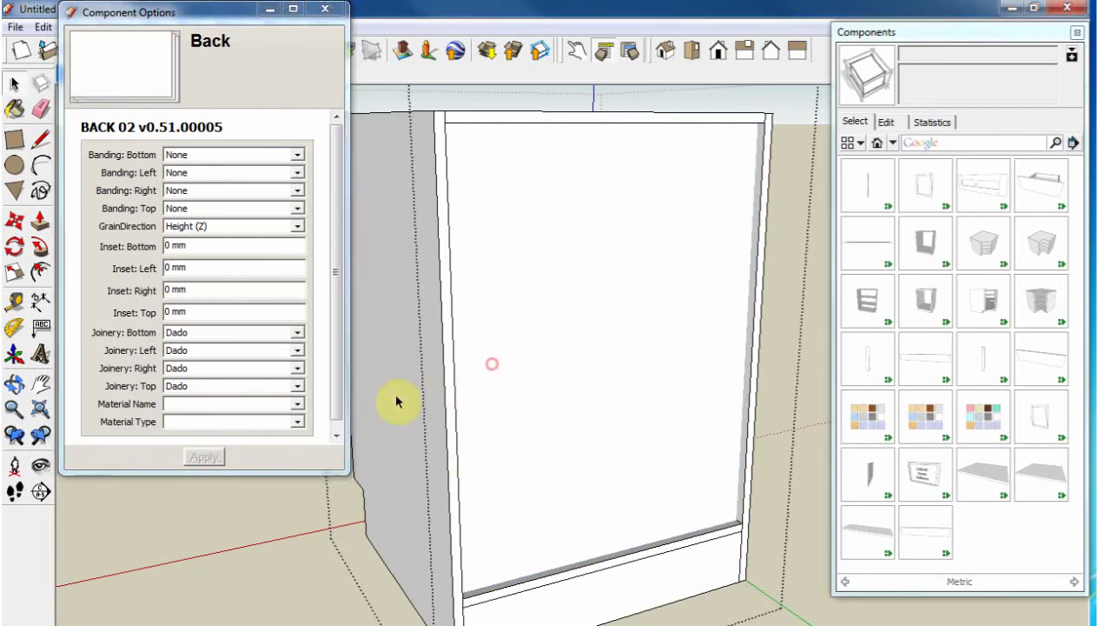
Leave the cabinet's editing mode and examine the back panel's dado joints in X-ray view.
{"action": "left_click", "coordinate": [284, 537]}
{"action": "key", "text": "x"}
{"action": "middle_click_drag", "start_coordinate": [466, 487], "coordinate": [455, 178]}
{"action": "scroll", "coordinate": [425, 437], "scroll_direction": "up", "scroll_amount": 4}
{"action": "scroll", "coordinate": [510, 429], "scroll_direction": "up", "scroll_amount": 3}
{"action": "middle_click_drag", "start_coordinate": [504, 413], "coordinate": [417, 395]}
{"action": "scroll", "coordinate": [427, 387], "scroll_direction": "down", "scroll_amount": 1}
{"action": "key", "text": "x"}
{"action": "scroll", "coordinate": [363, 553], "scroll_direction": "down", "scroll_amount": 4}
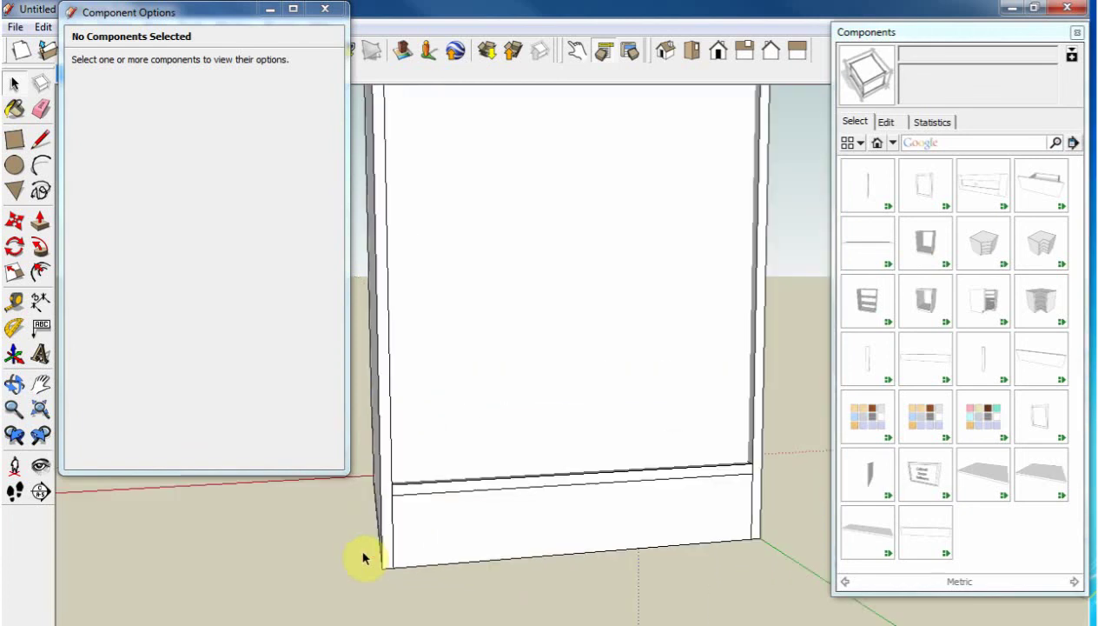
{"action": "scroll", "coordinate": [363, 555], "scroll_direction": "down", "scroll_amount": 3}
Open the cabinet for editing, insert a Nailer component, and inspect its fit against the back.
{"action": "middle_click_drag", "start_coordinate": [449, 510], "coordinate": [674, 483]}
{"action": "left_click", "coordinate": [536, 366]}
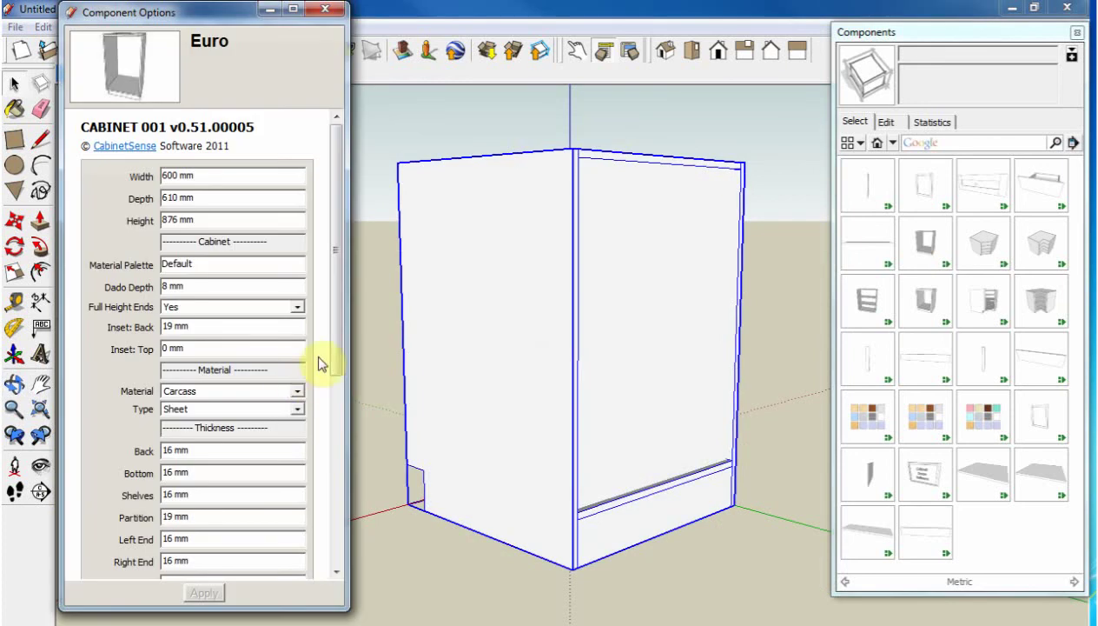
{"action": "middle_click_drag", "start_coordinate": [604, 275], "coordinate": [583, 306]}
{"action": "double_click", "coordinate": [626, 323]}
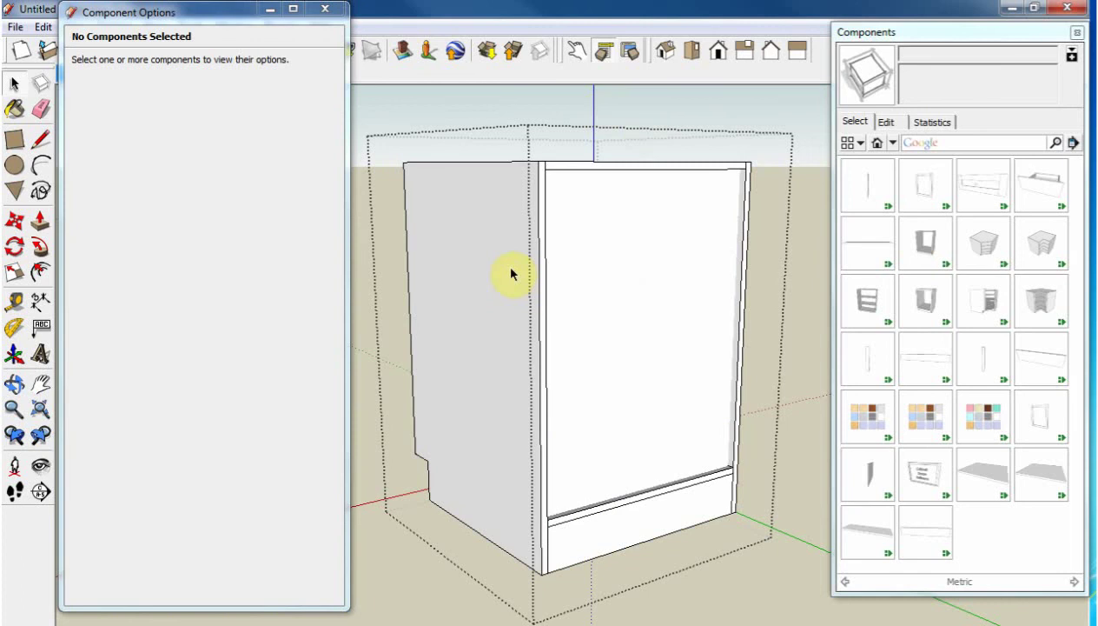
{"action": "left_click", "coordinate": [1045, 360]}
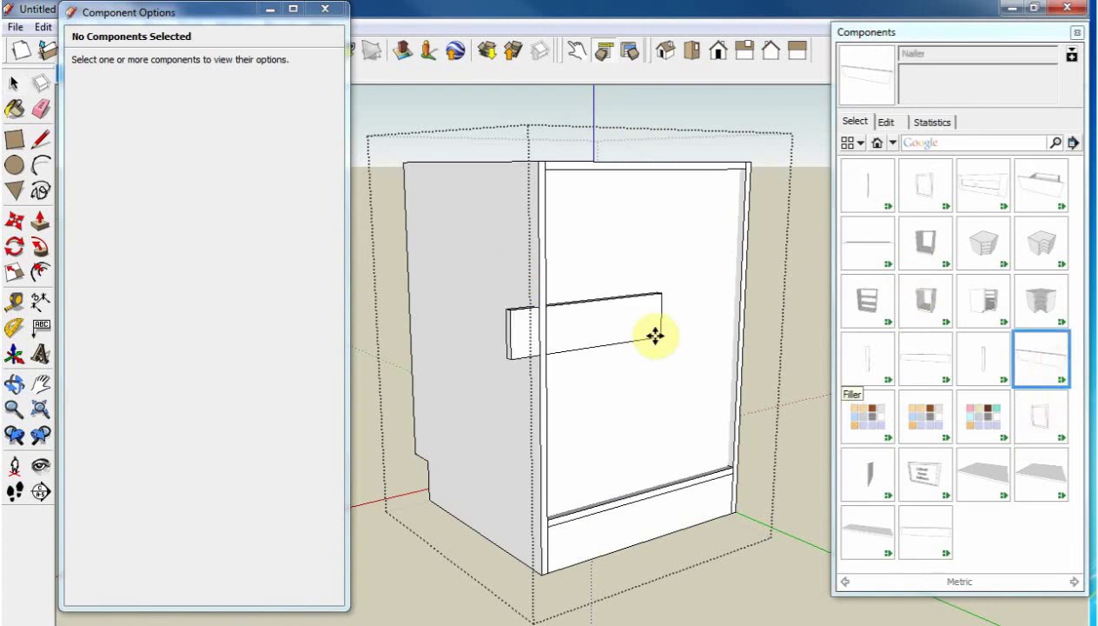
{"action": "left_click", "coordinate": [682, 306]}
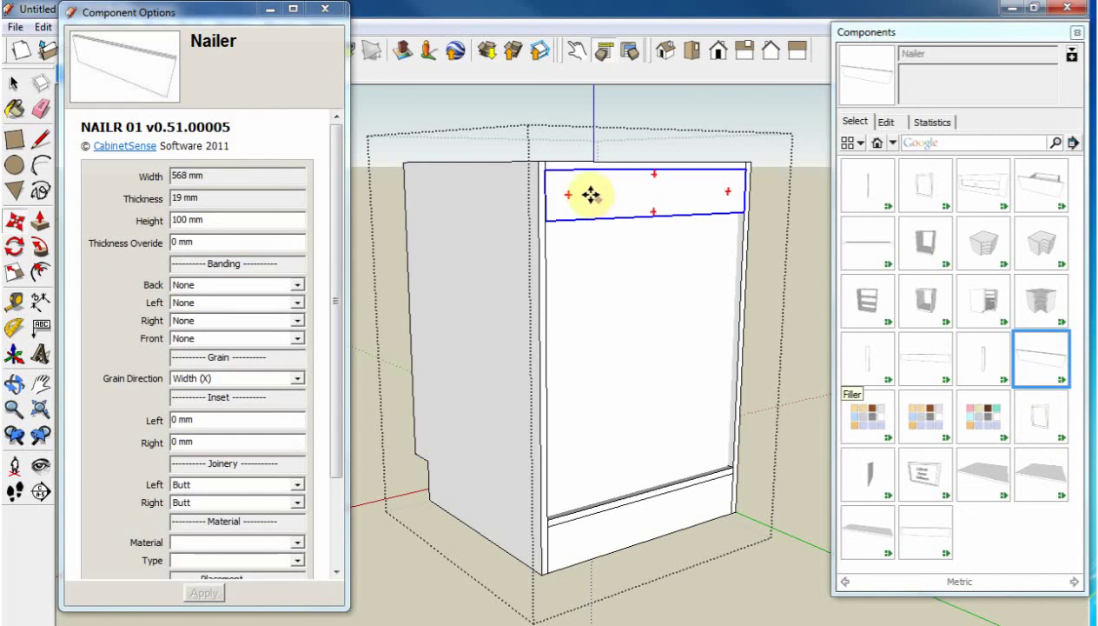
{"action": "middle_click_drag", "start_coordinate": [662, 225], "coordinate": [656, 184]}
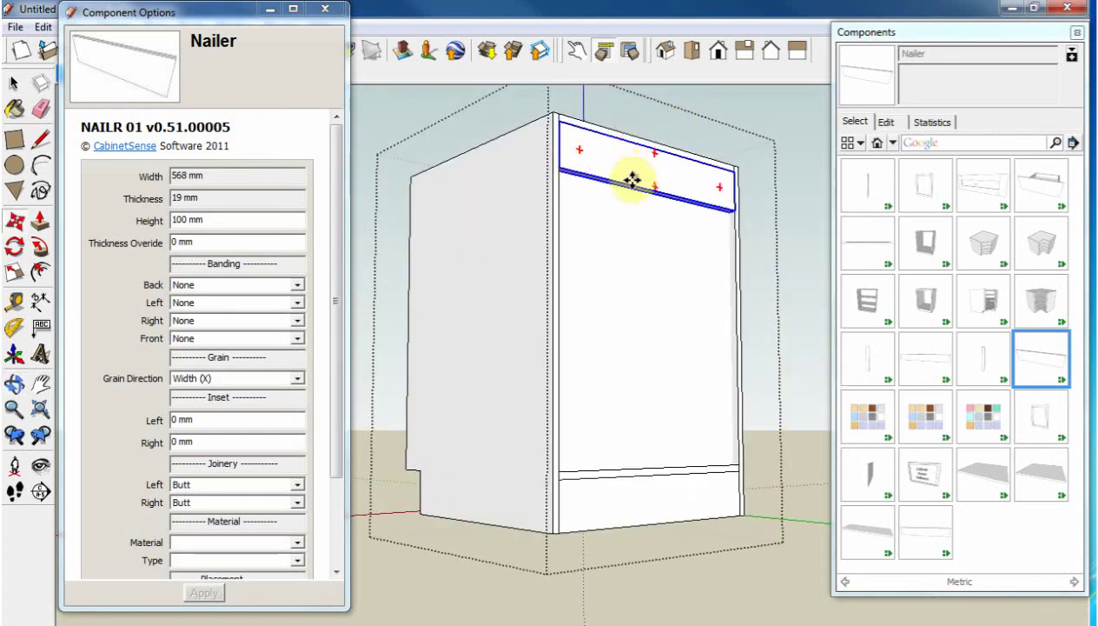
{"action": "middle_click_drag", "start_coordinate": [617, 224], "coordinate": [749, 213]}
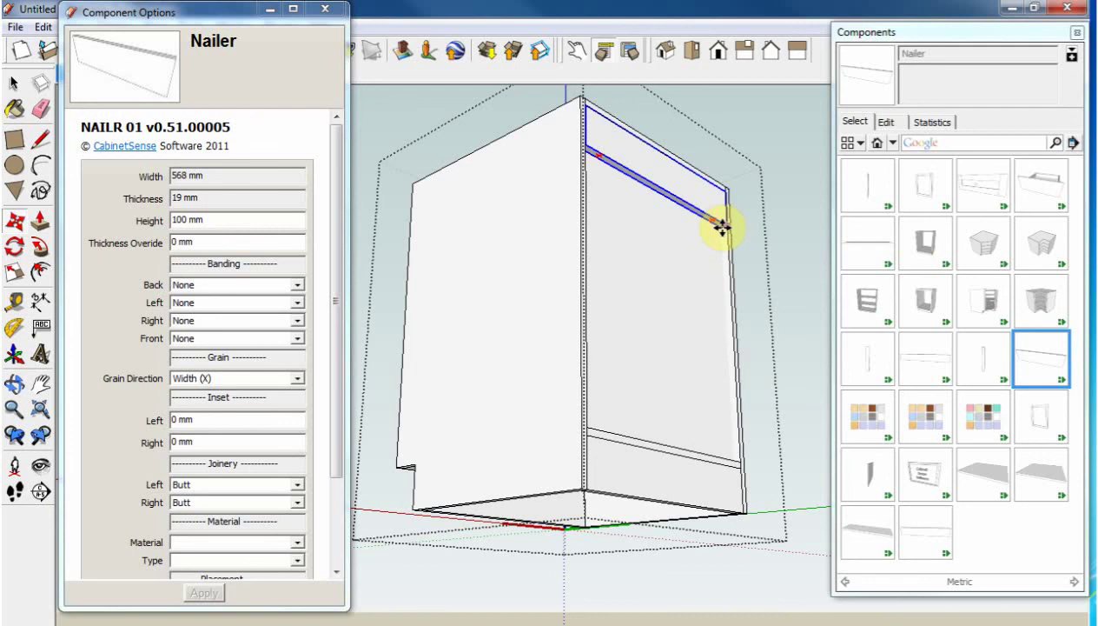
Set the nailer's placement to be measured from Bottom and apply it.
{"action": "left_click_drag", "start_coordinate": [335, 372], "coordinate": [338, 514]}
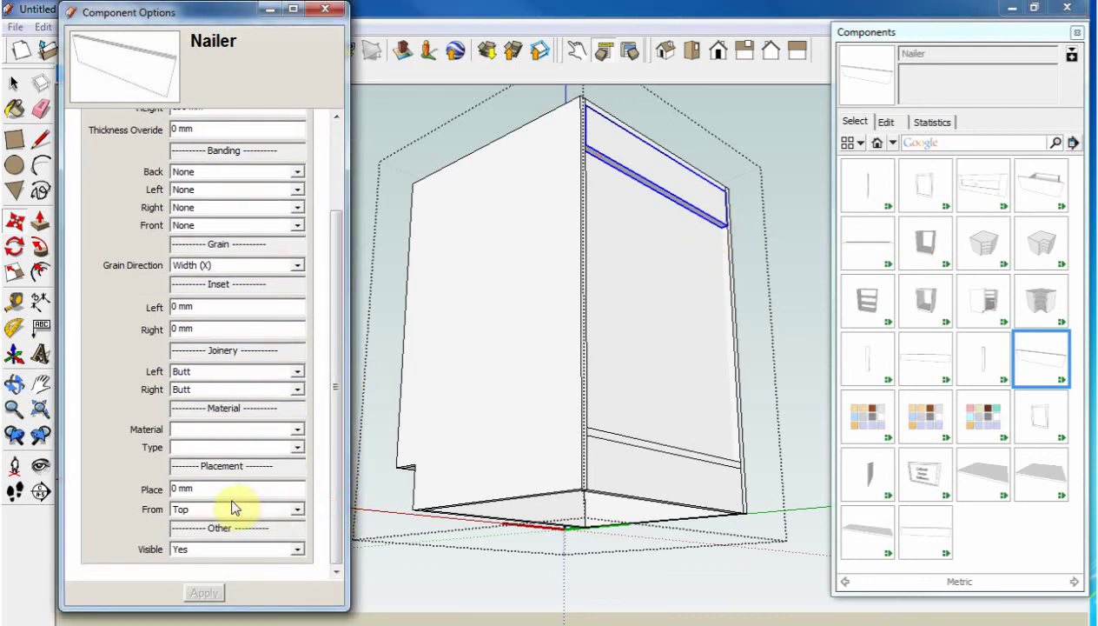
{"action": "left_click", "coordinate": [223, 510]}
{"action": "left_click", "coordinate": [215, 530]}
{"action": "left_click", "coordinate": [203, 592]}
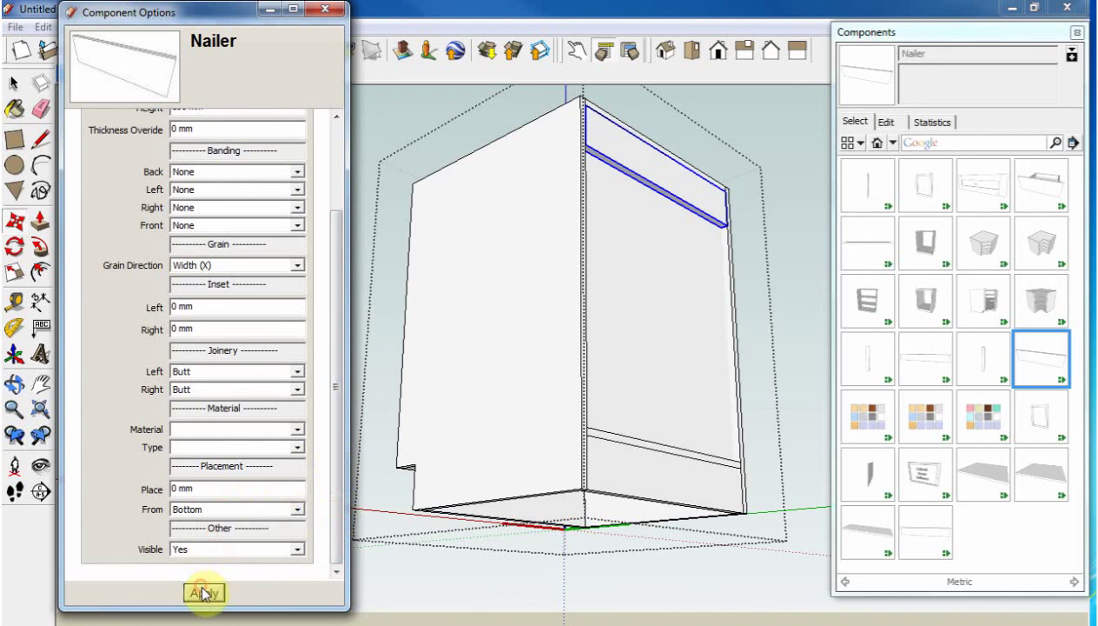
Insert a second Nailer at the top of the cabinet back and close the cabinet's editing mode.
{"action": "left_click", "coordinate": [1035, 362]}
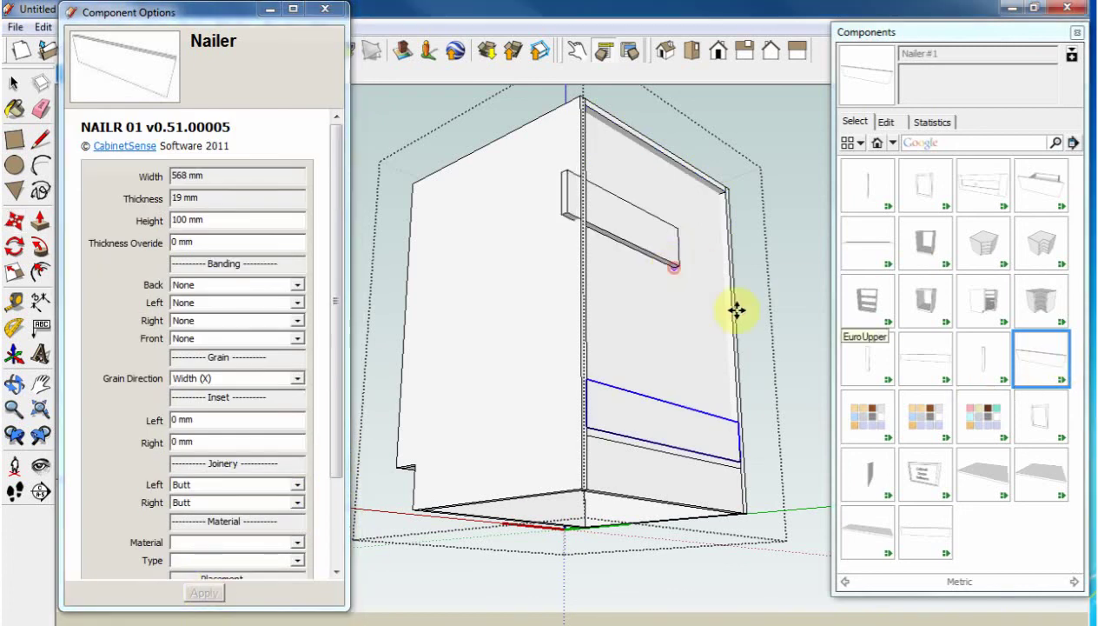
{"action": "scroll", "coordinate": [723, 293], "scroll_direction": "down", "scroll_amount": 1}
{"action": "key", "text": "space"}
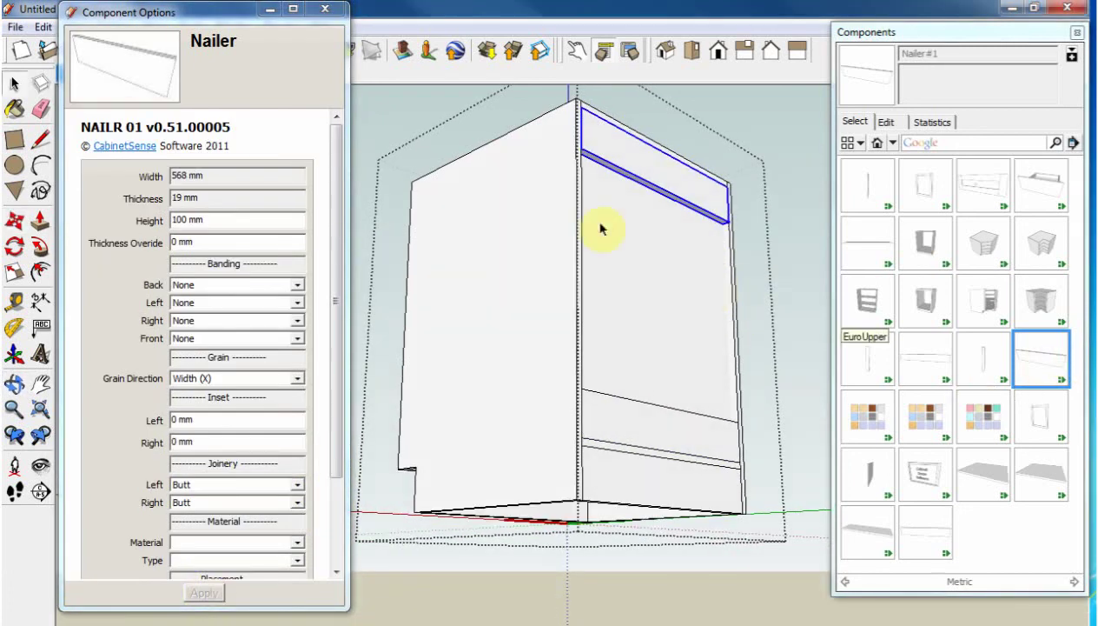
{"action": "left_click", "coordinate": [600, 228]}
{"action": "left_click", "coordinate": [370, 102]}
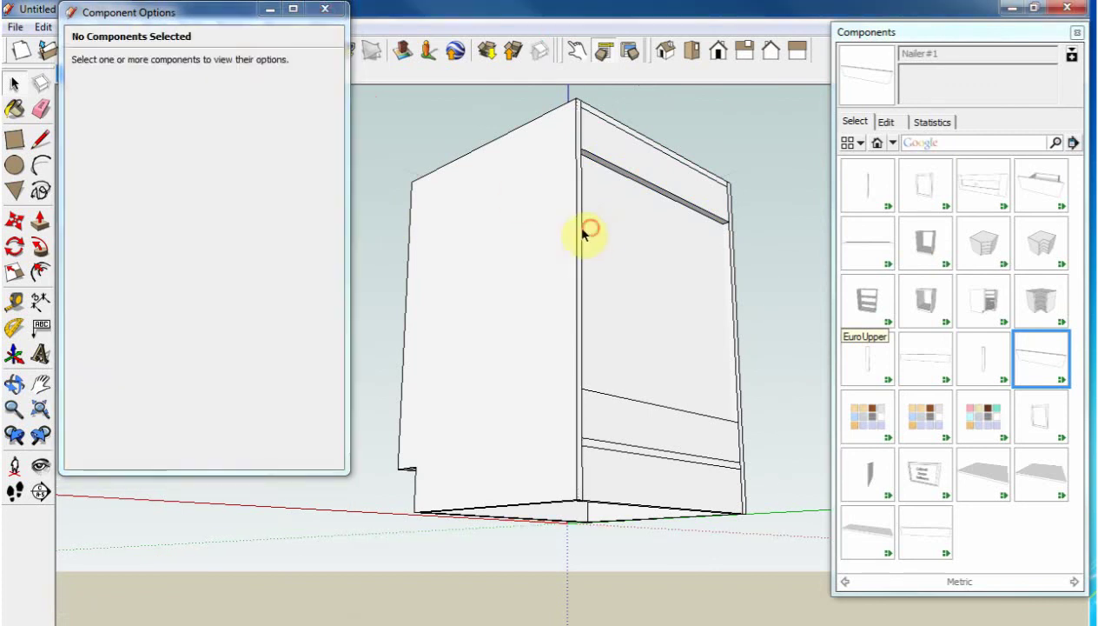
Set the cabinet's back inset to 16 mm, apply it, and inspect the nailers at the rear.
{"action": "left_click", "coordinate": [584, 233]}
{"action": "left_click_drag", "start_coordinate": [223, 321], "coordinate": [63, 325]}
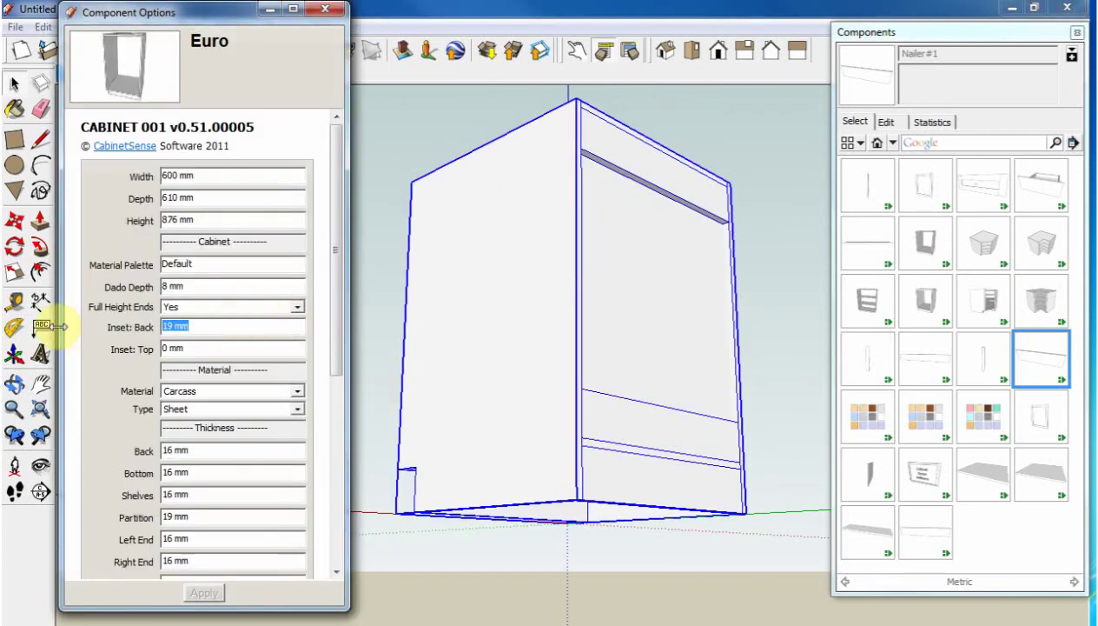
{"action": "type", "text": "16"}
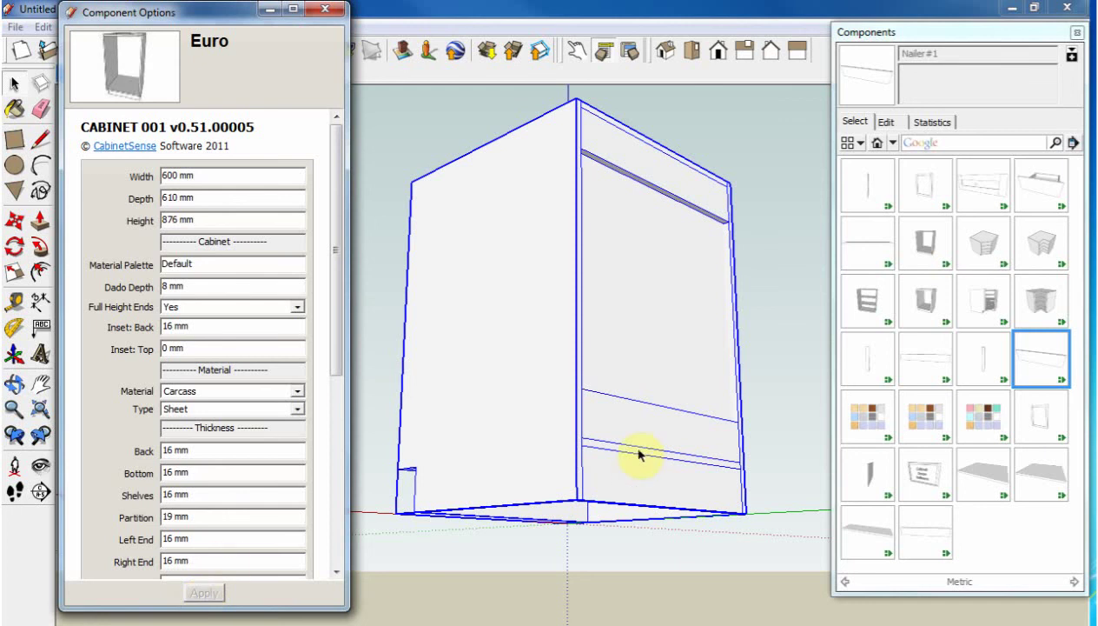
{"action": "middle_click_drag", "start_coordinate": [662, 258], "coordinate": [633, 182]}
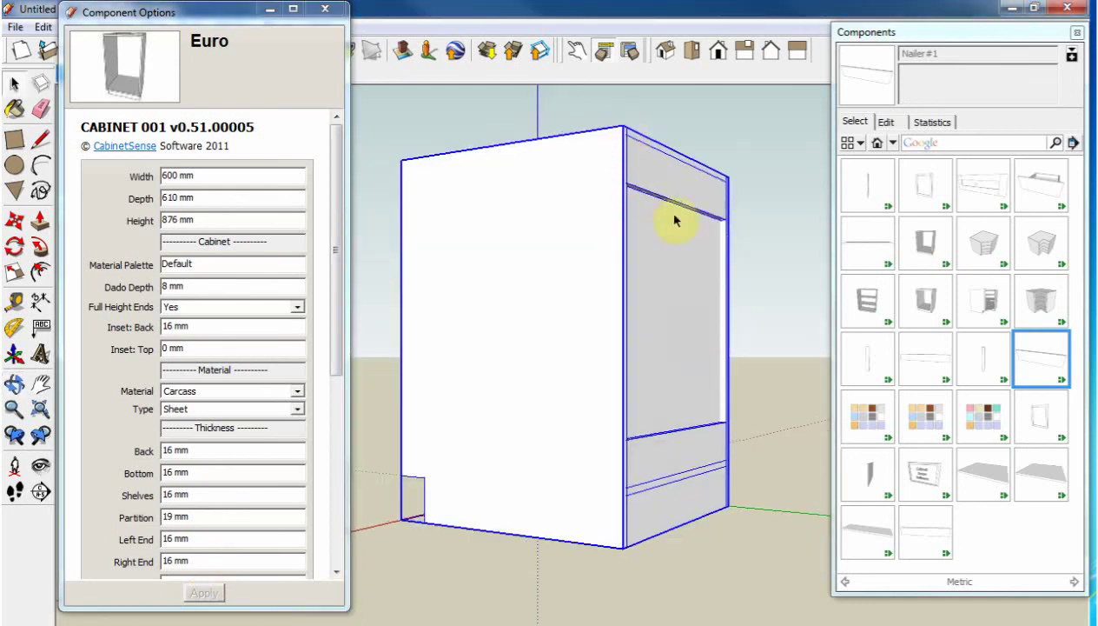
{"action": "scroll", "coordinate": [677, 287], "scroll_direction": "up", "scroll_amount": 5}
{"action": "mouse_move", "coordinate": [693, 245]}
{"action": "middle_mouse_down"}
{"action": "mouse_move", "coordinate": [754, 261]}
{"action": "mouse_move", "coordinate": [731, 164]}
{"action": "middle_mouse_up"}
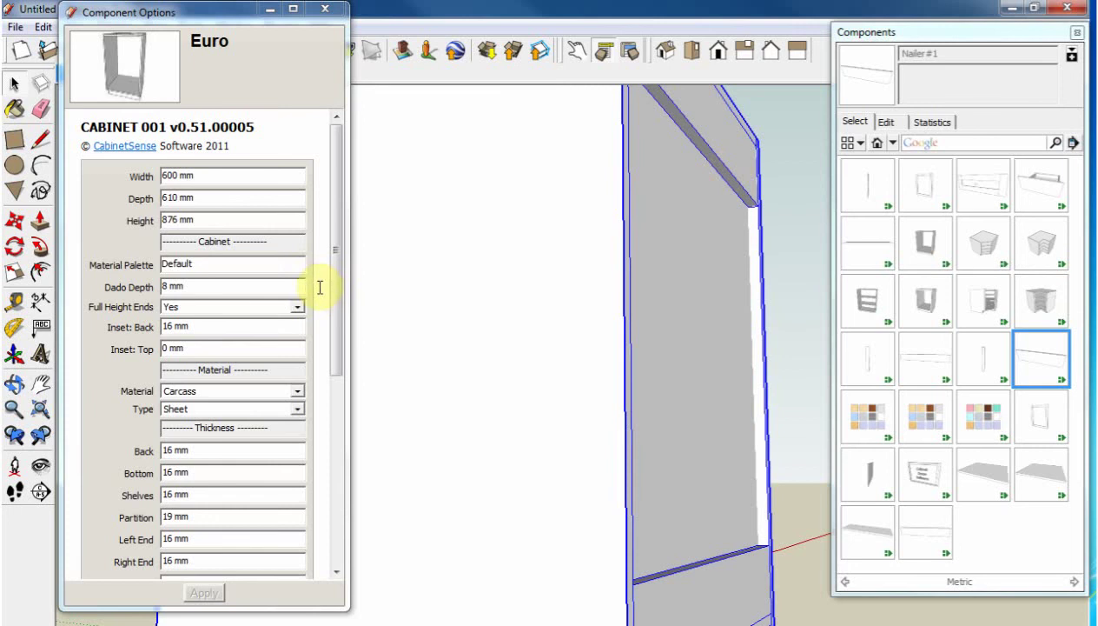
Review the cabinet's Inset, Thickness, ToeKick and Parts options against the model.
{"action": "left_click_drag", "start_coordinate": [338, 295], "coordinate": [338, 330]}
{"action": "left_click_drag", "start_coordinate": [198, 283], "coordinate": [115, 284]}
{"action": "middle_click_drag", "start_coordinate": [551, 227], "coordinate": [581, 306]}
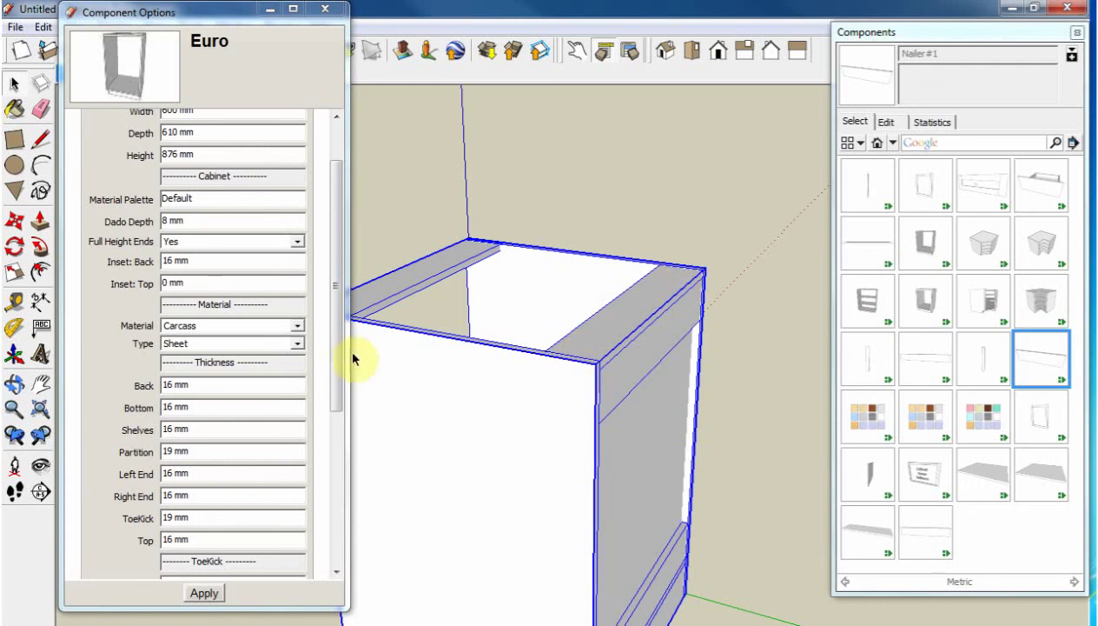
{"action": "left_click", "coordinate": [330, 312]}
{"action": "left_click_drag", "start_coordinate": [337, 374], "coordinate": [342, 429]}
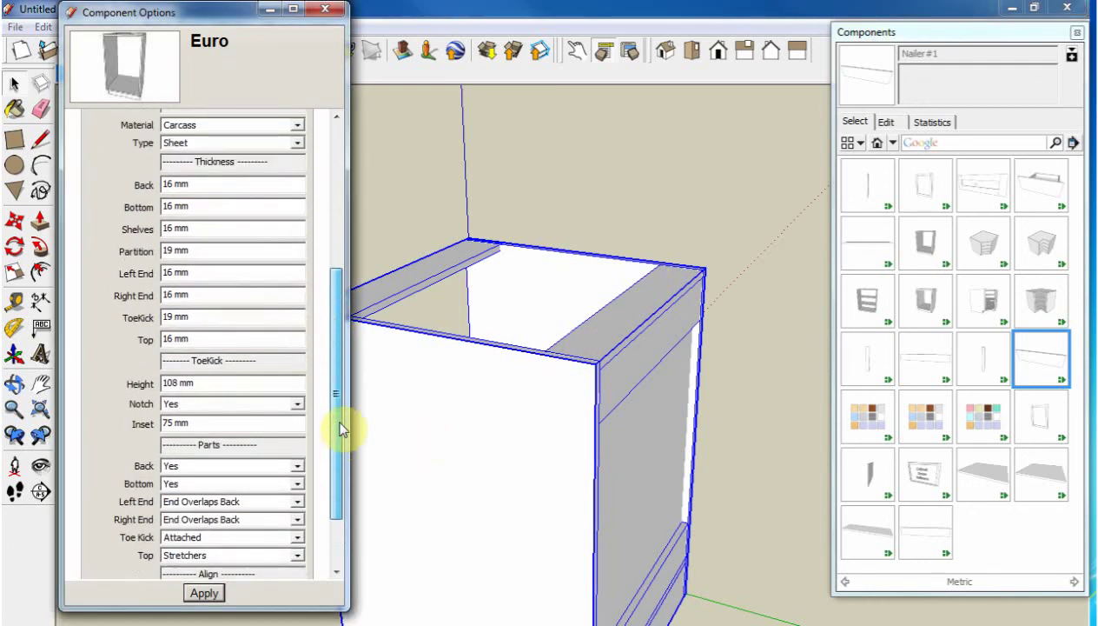
{"action": "scroll", "coordinate": [341, 434], "scroll_direction": "down", "scroll_amount": 2}
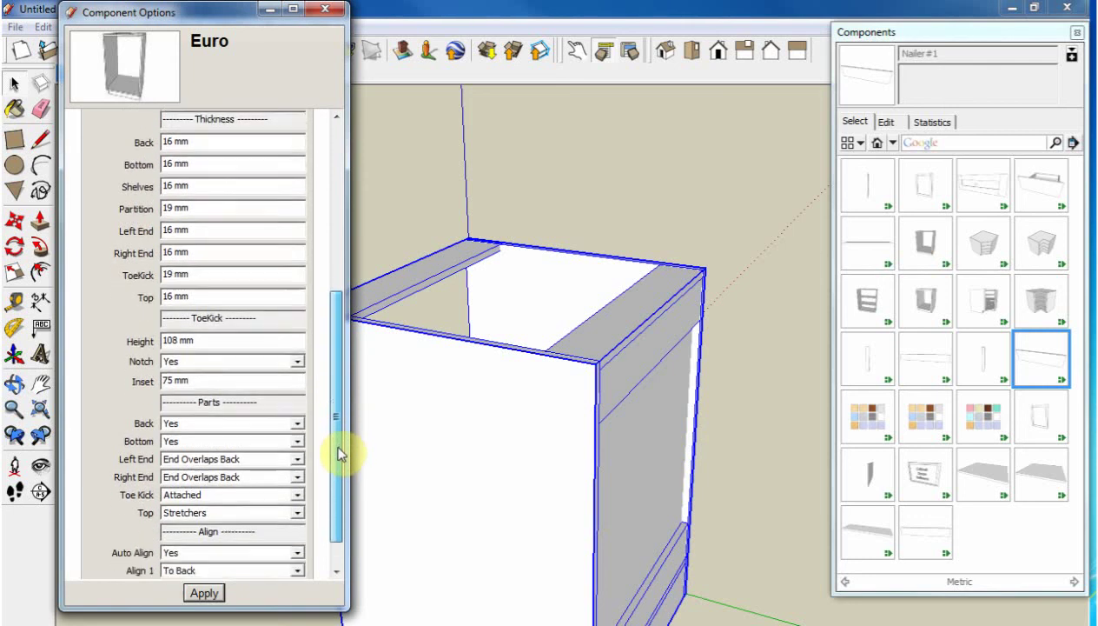
{"action": "left_click_drag", "start_coordinate": [338, 376], "coordinate": [350, 198]}
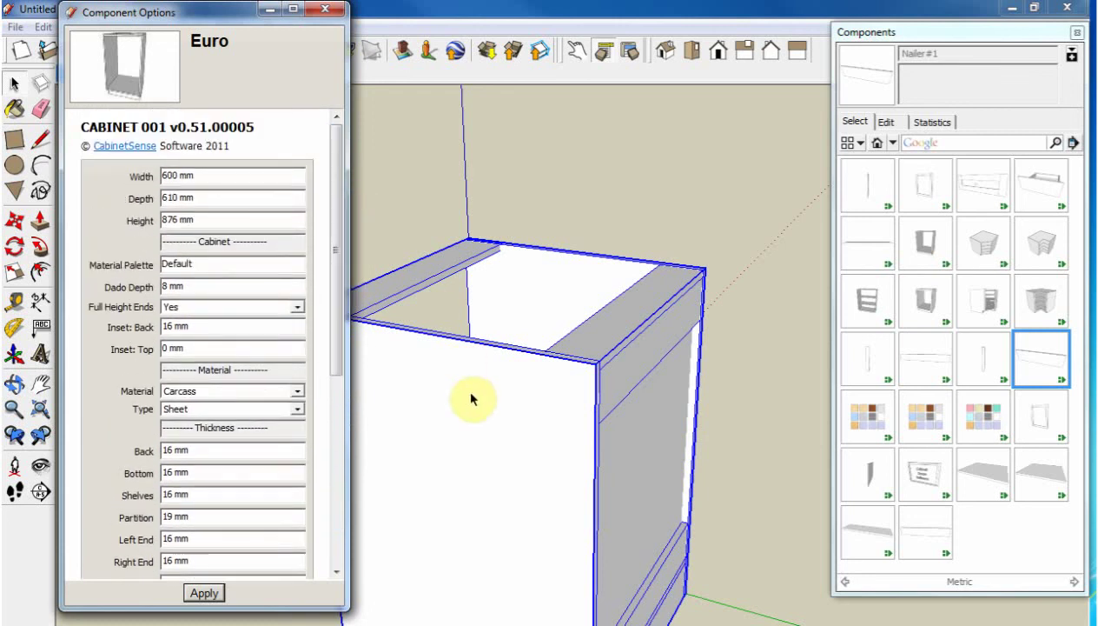
{"action": "middle_click_drag", "start_coordinate": [471, 440], "coordinate": [645, 372]}
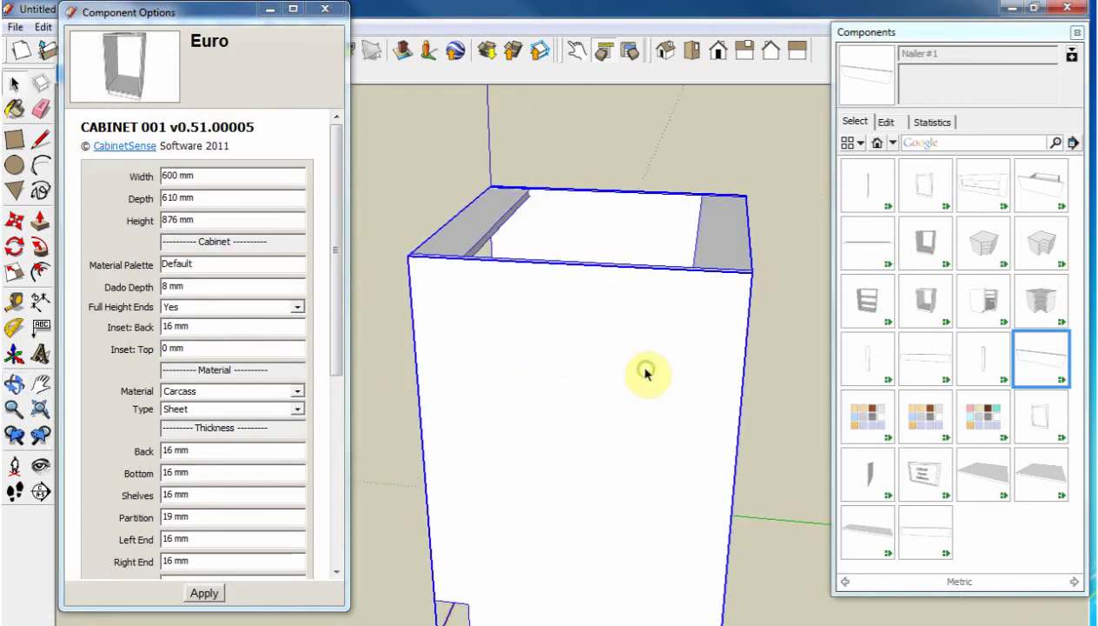